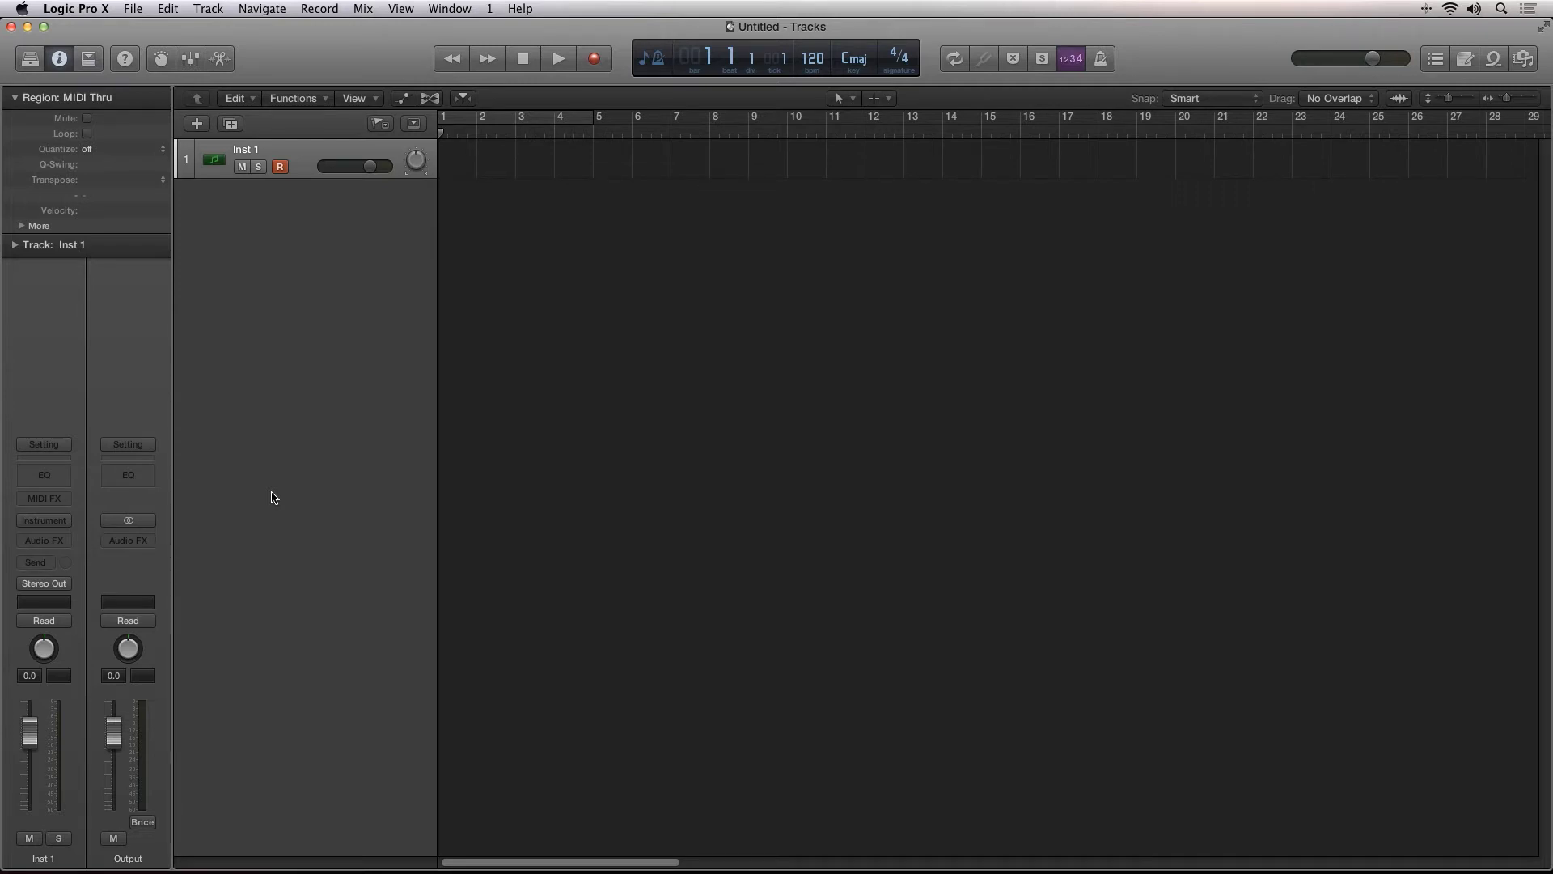
Show Smart Controls and load Omnisphere in Stereo on Inst 1 from AU Instruments > Spectrasonics
{"action": "left_click", "coordinate": [160, 65]}
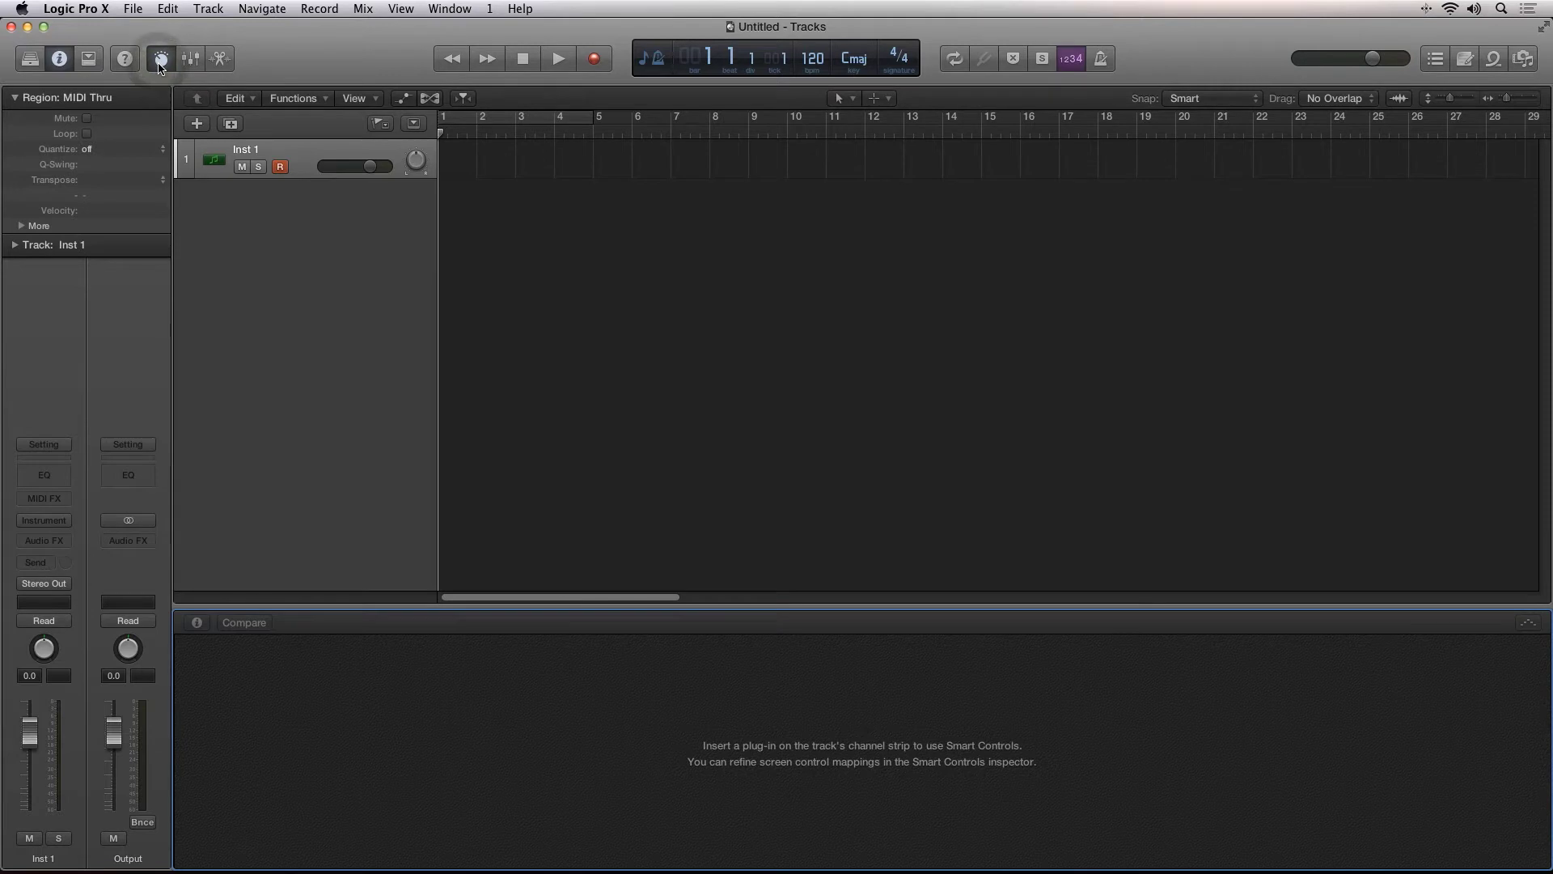
{"action": "left_click", "coordinate": [44, 521]}
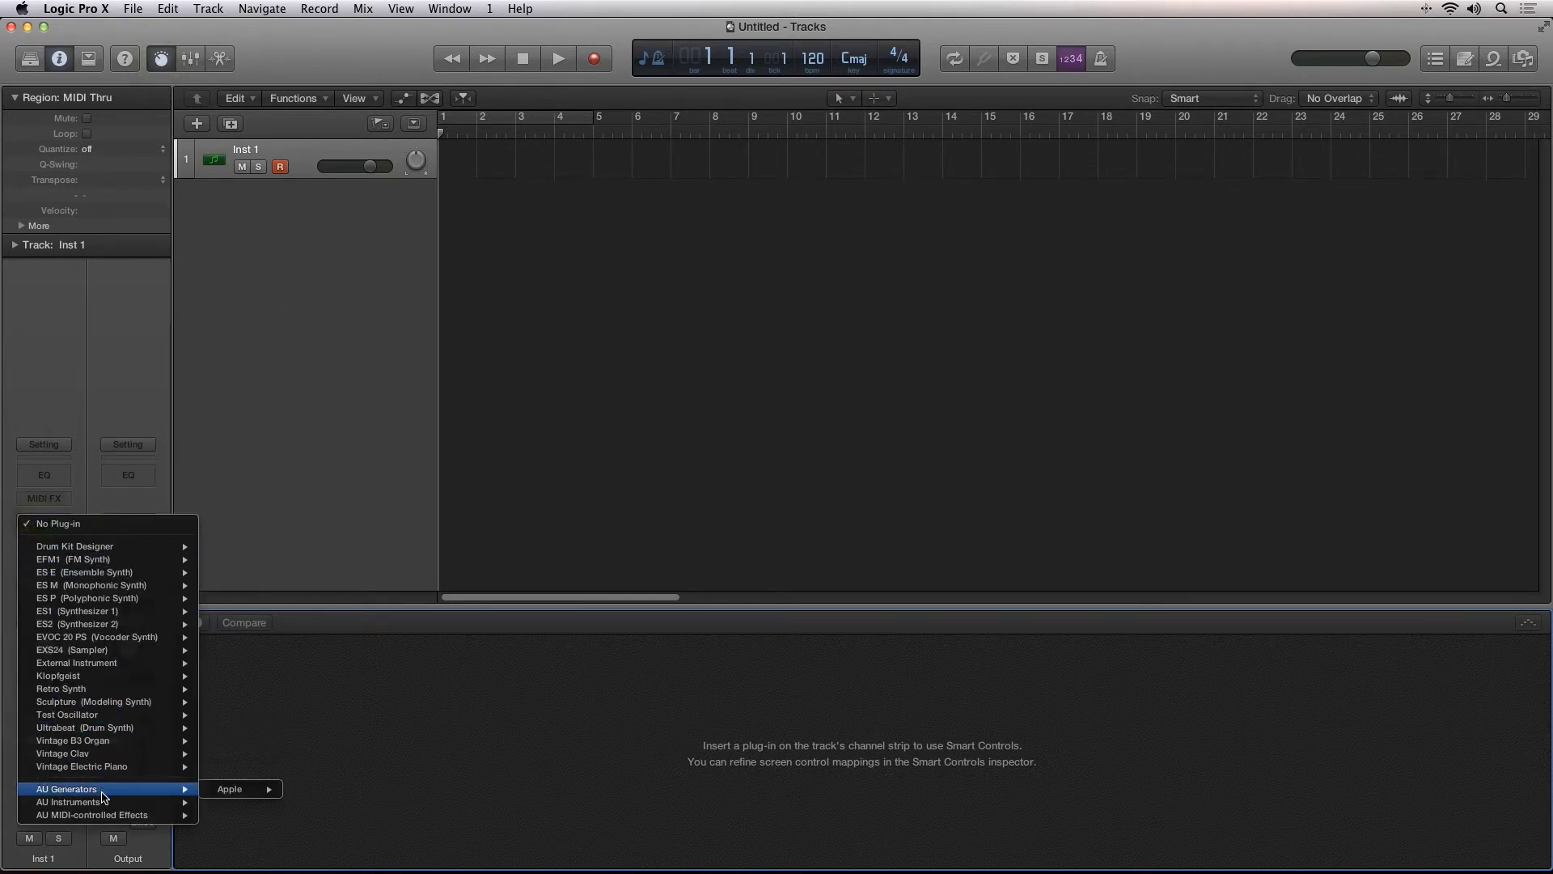
{"action": "mouse_move", "coordinate": [103, 803]}
{"action": "mouse_move", "coordinate": [247, 832]}
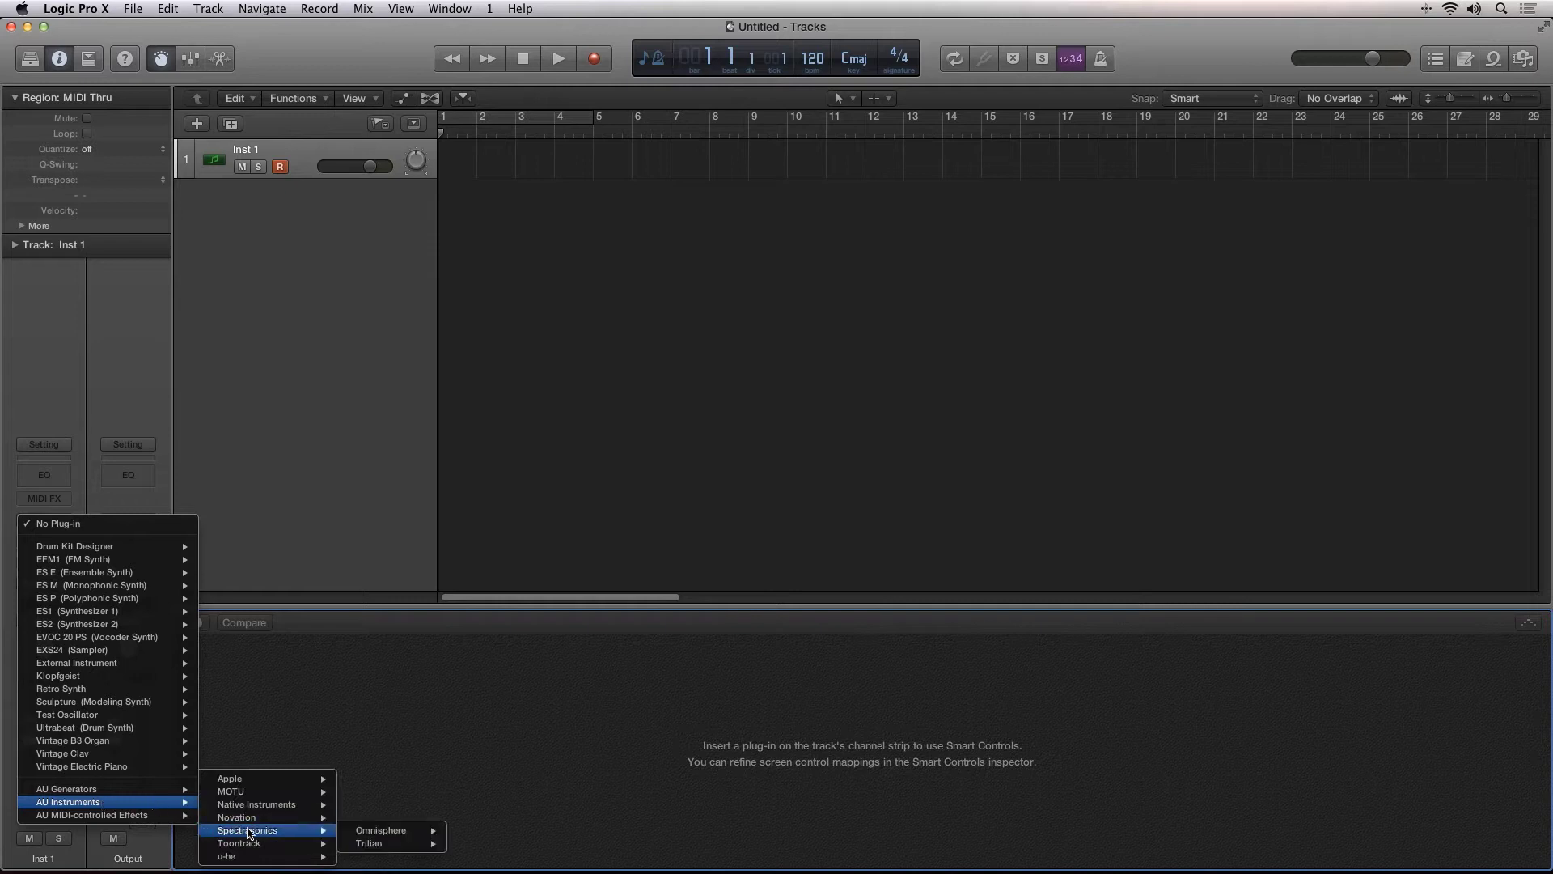
{"action": "mouse_move", "coordinate": [356, 831]}
{"action": "left_click", "coordinate": [471, 833]}
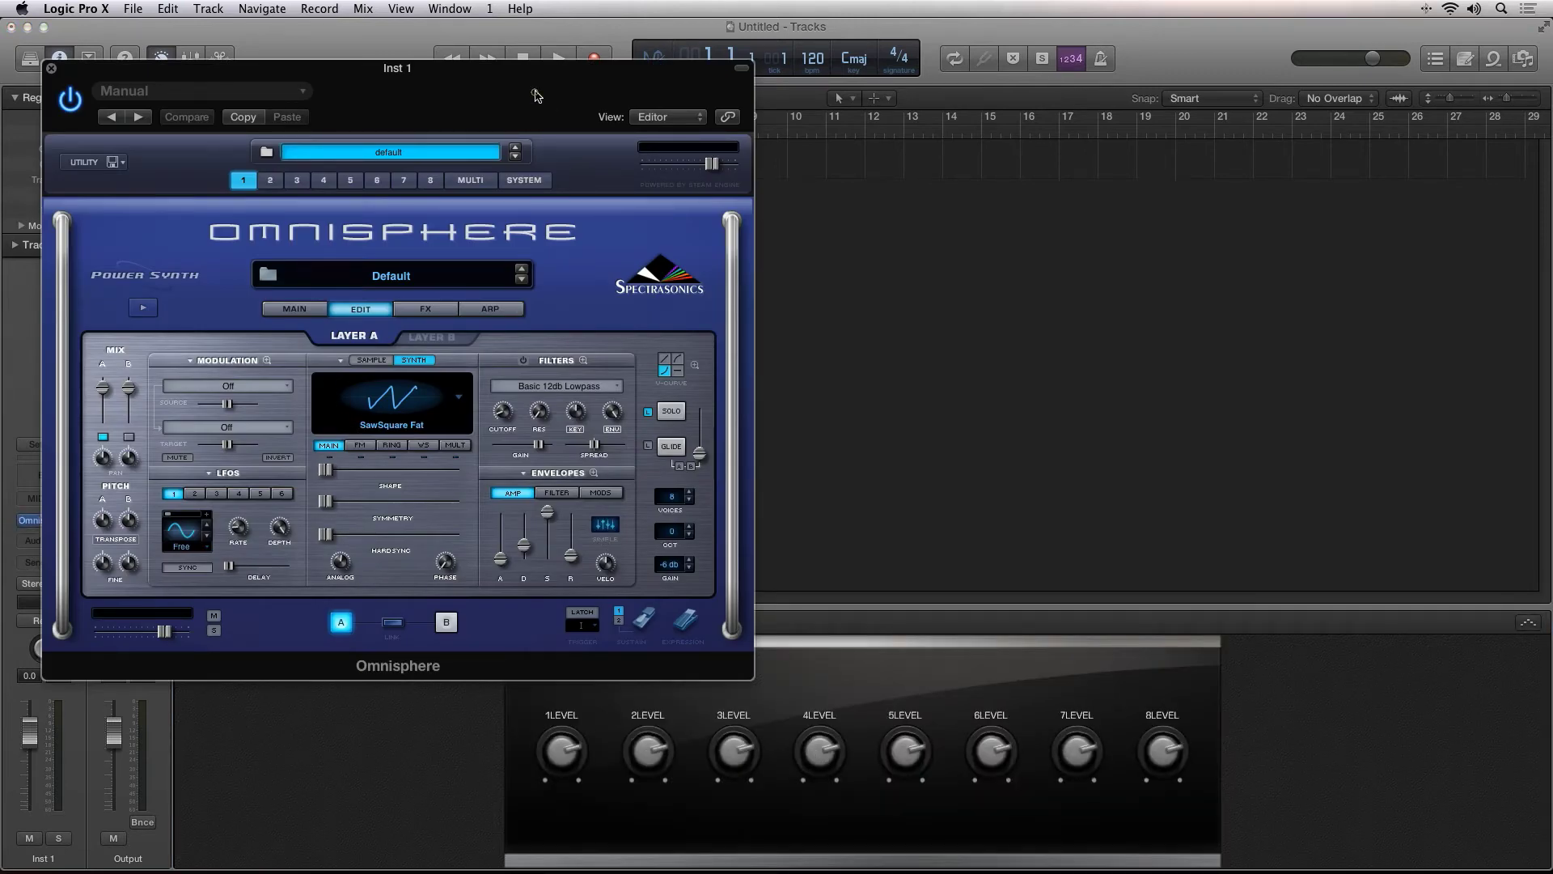
Move the Omnisphere window to the right and turn the 1LEVEL Smart Control down
{"action": "left_click_drag", "start_coordinate": [535, 91], "coordinate": [998, 51]}
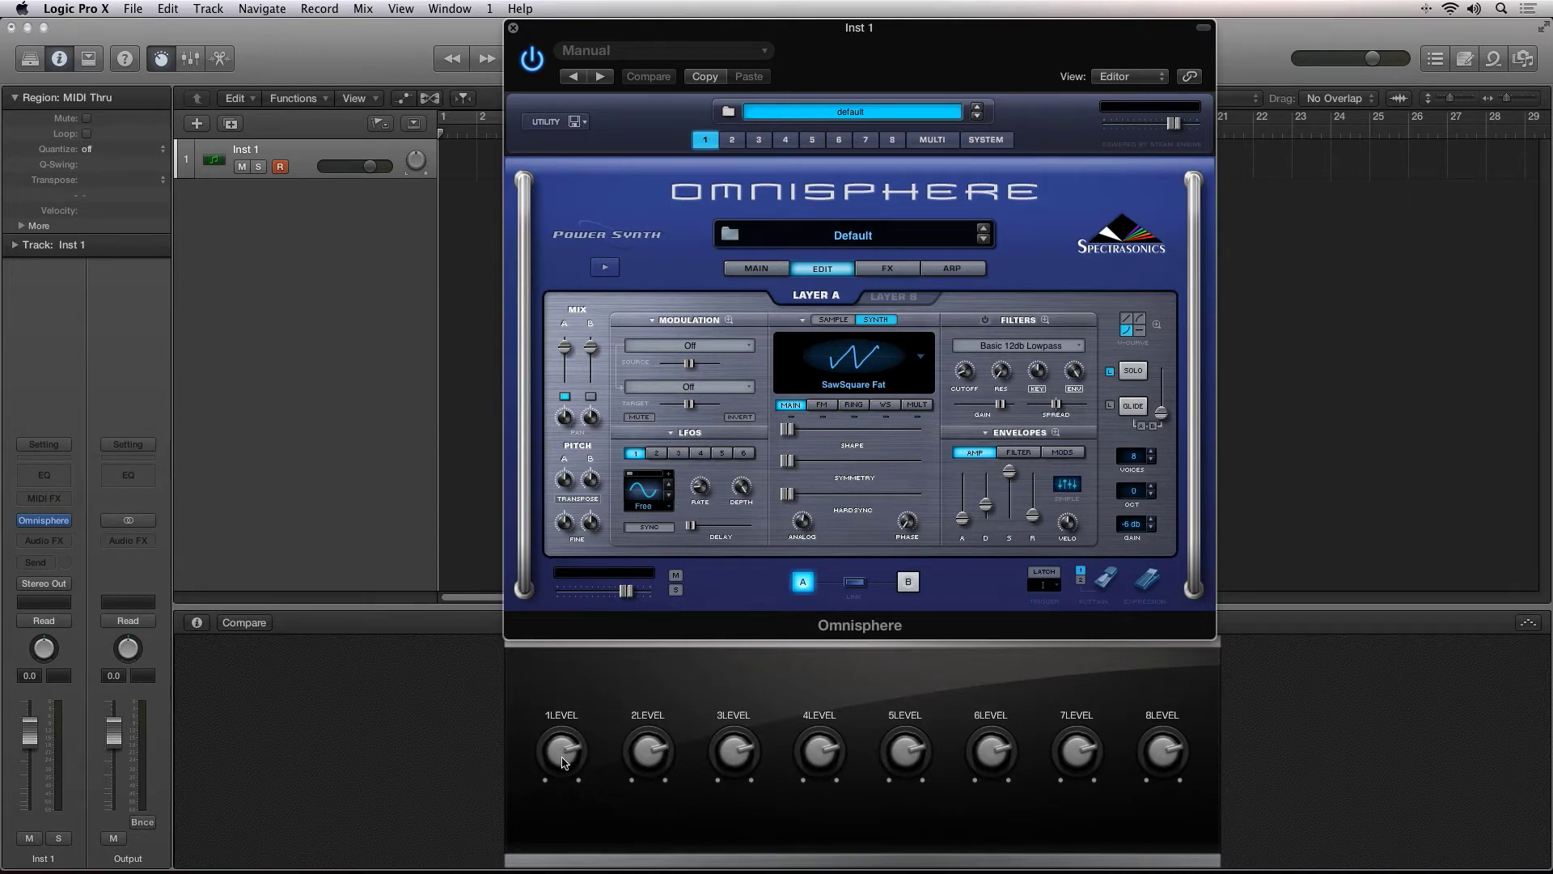
{"action": "mouse_move", "coordinate": [564, 750]}
{"action": "left_mouse_down"}
{"action": "mouse_move", "coordinate": [558, 833]}
{"action": "mouse_move", "coordinate": [563, 749]}
{"action": "left_mouse_up"}
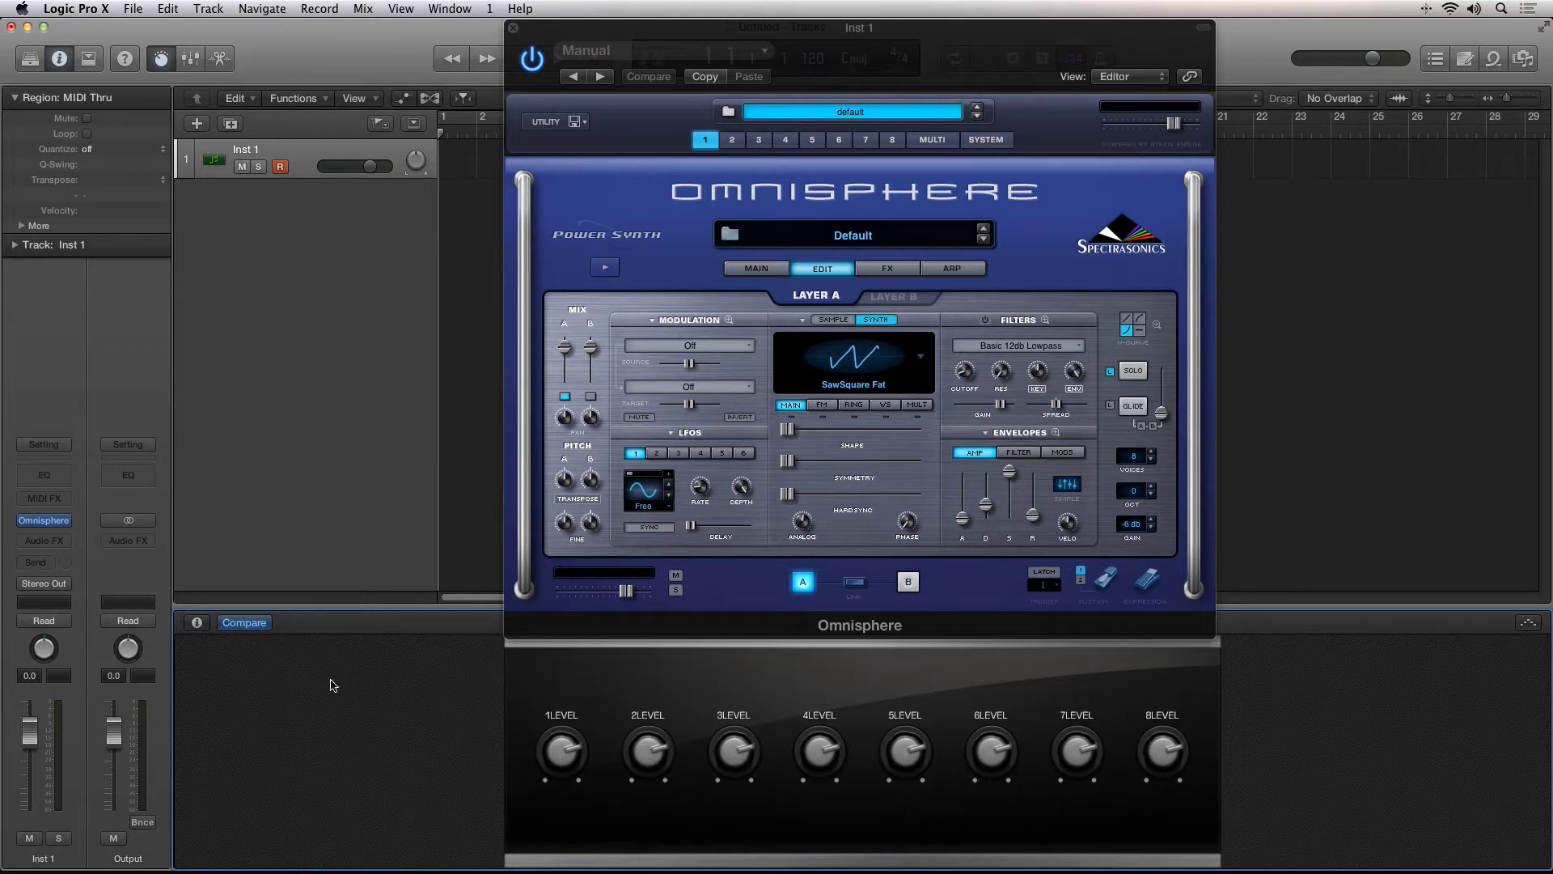
In the Smart Controls inspector, rename the first Smart Control to 'Vol'
{"action": "left_click", "coordinate": [197, 623]}
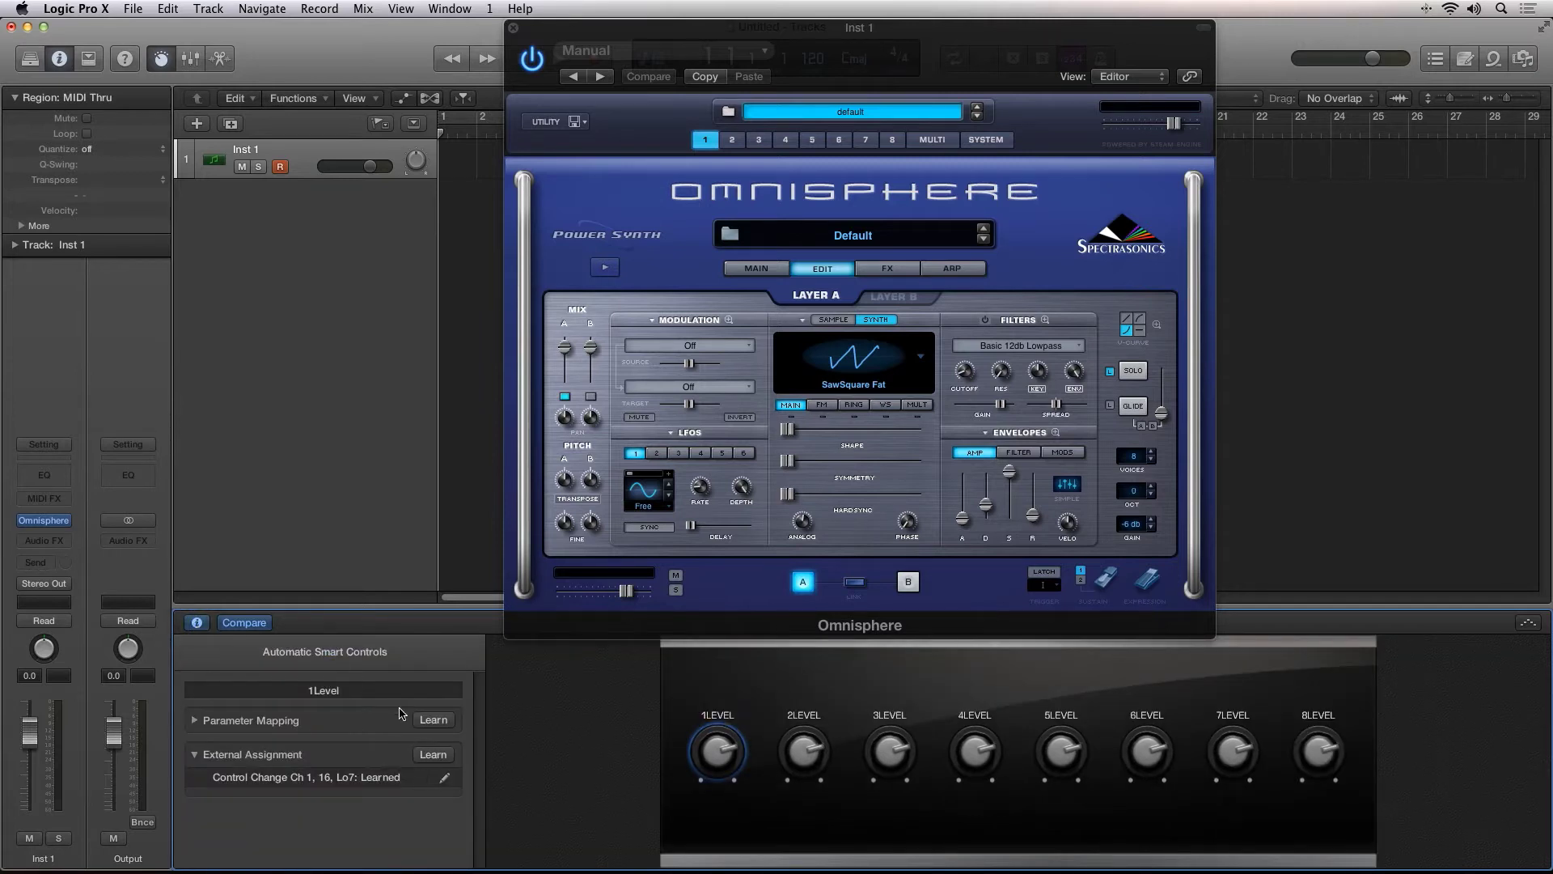
{"action": "left_click", "coordinate": [321, 687]}
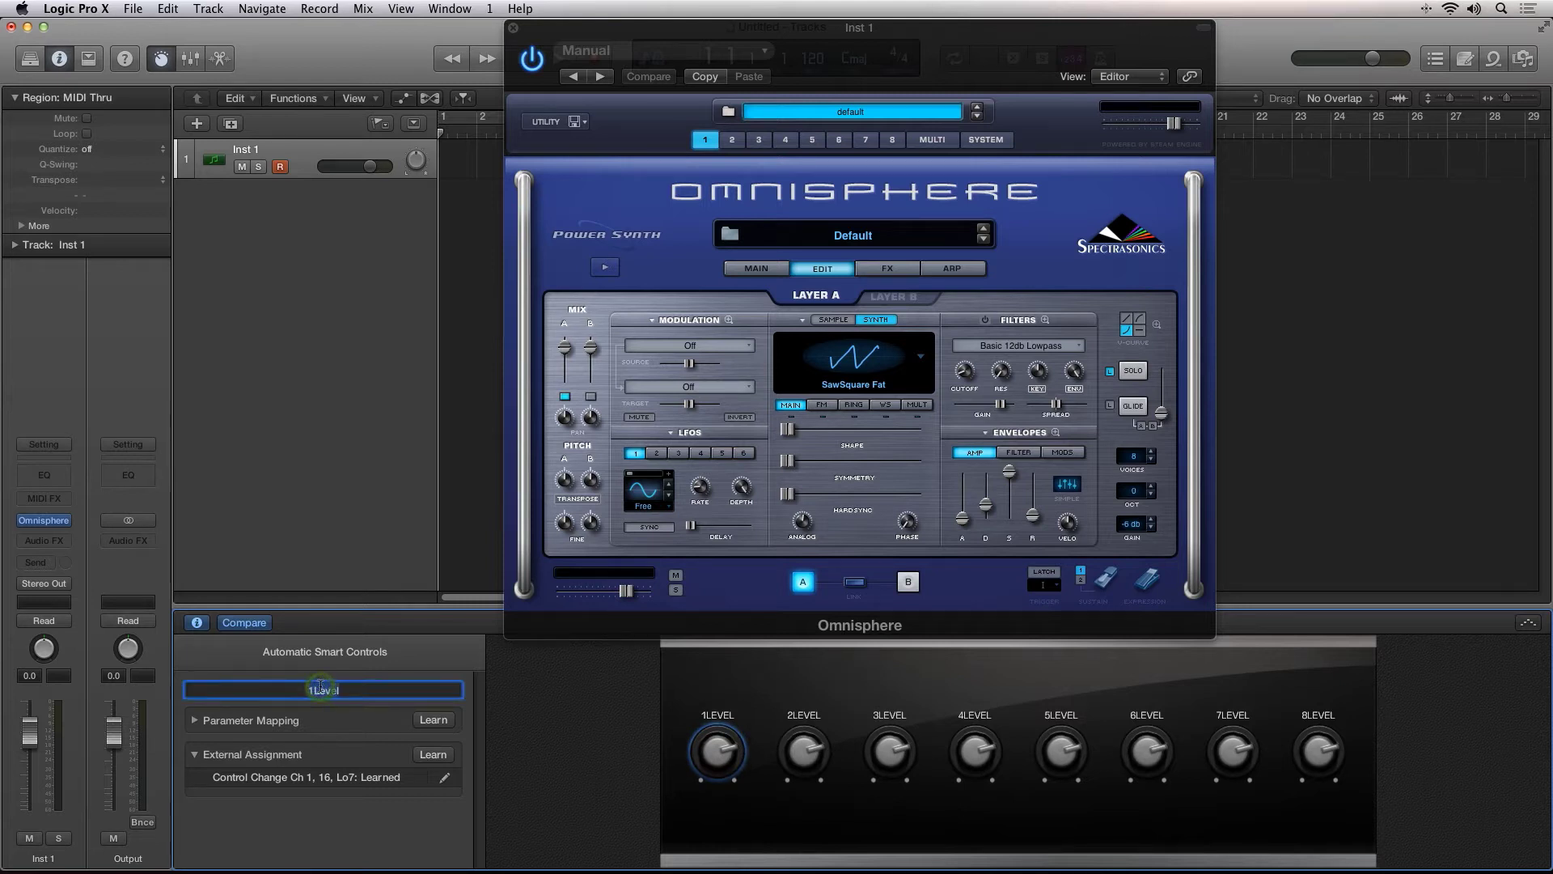
{"action": "type", "text": "Vol"}
{"action": "key", "text": "Return"}
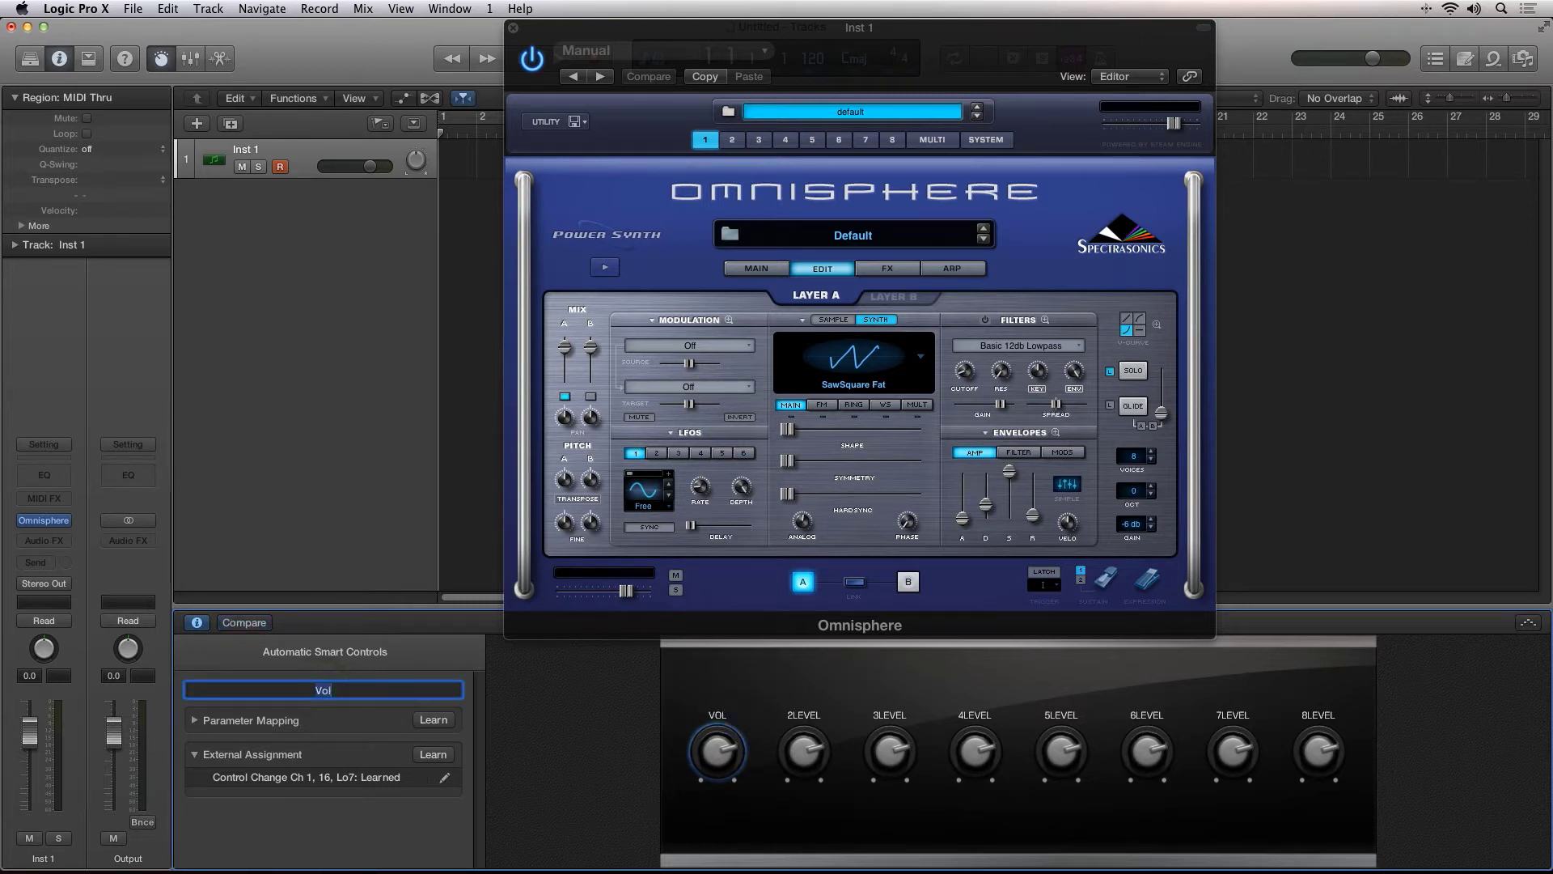
Collapse the Parameter Mapping and External Assignment sections and turn on mapping Learn for Vol
{"action": "left_click", "coordinate": [359, 725]}
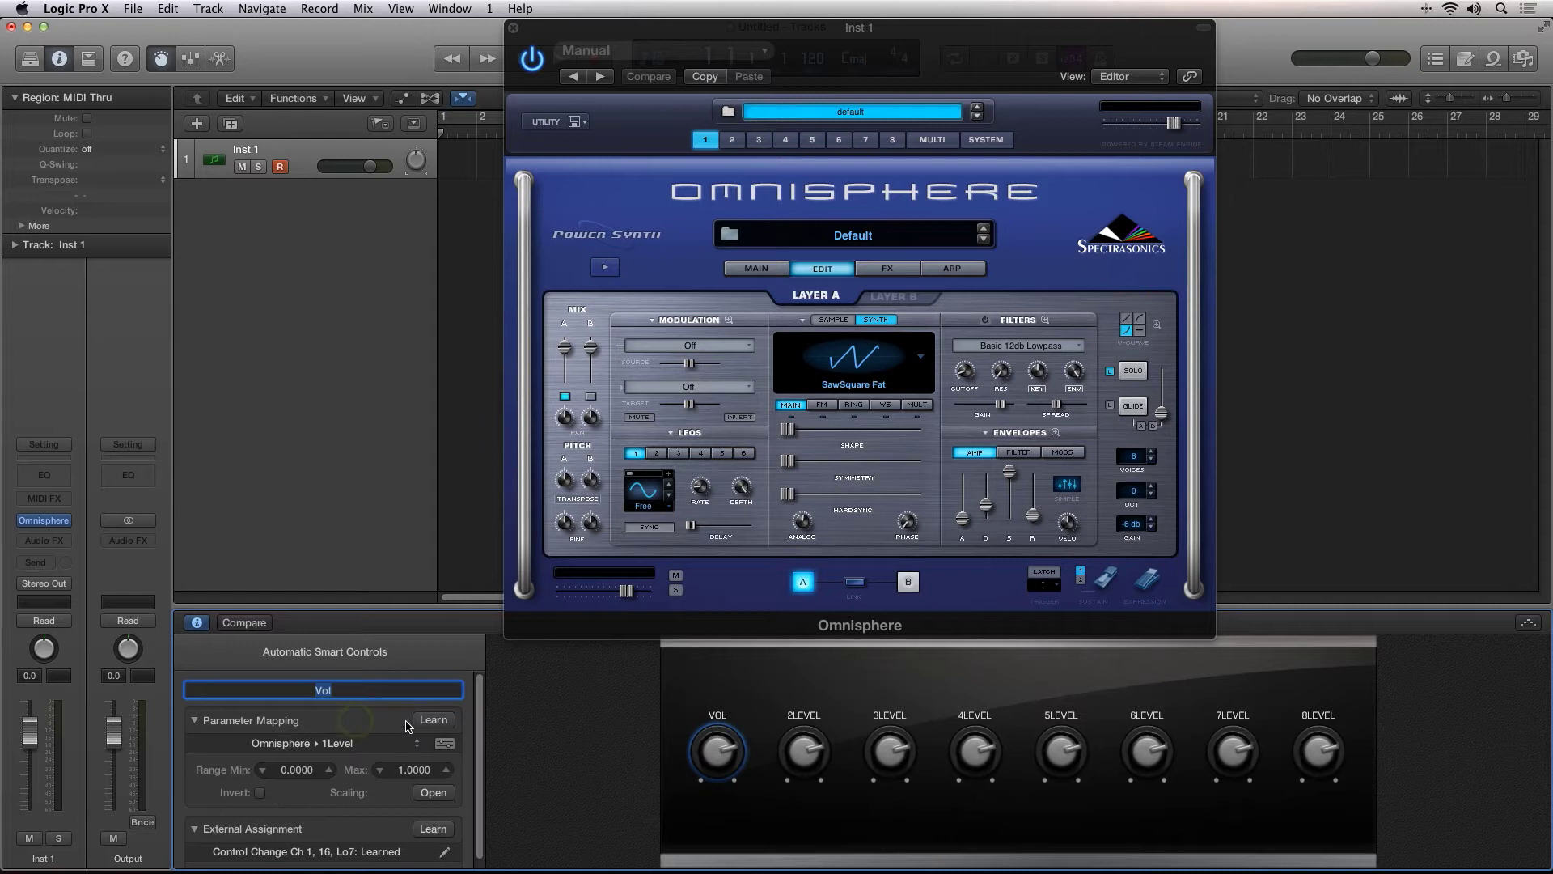
{"action": "left_click", "coordinate": [217, 717]}
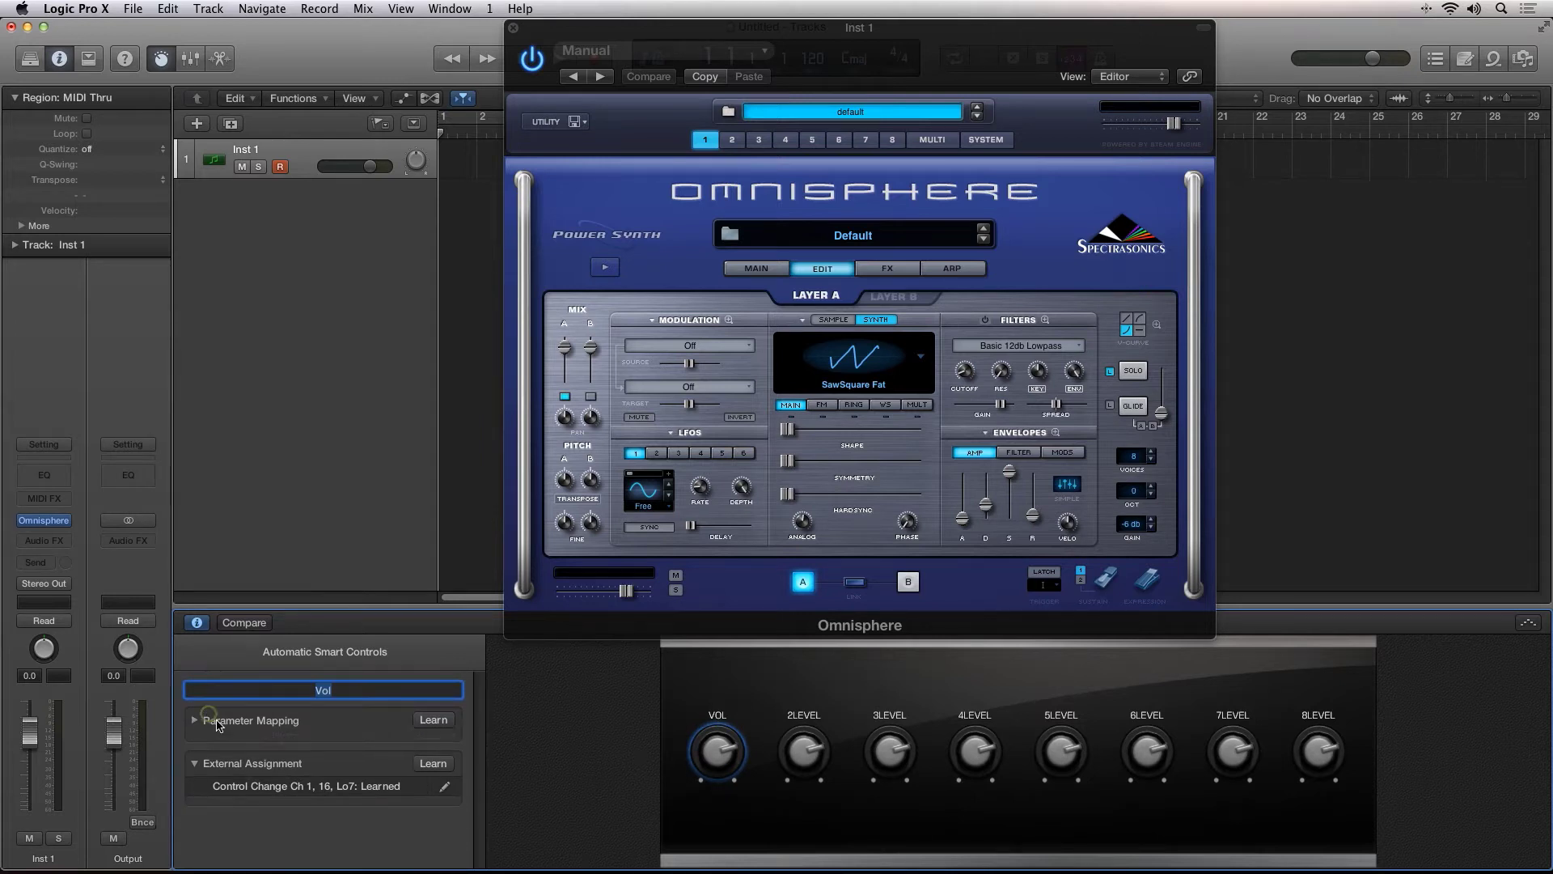
{"action": "left_click", "coordinate": [273, 759]}
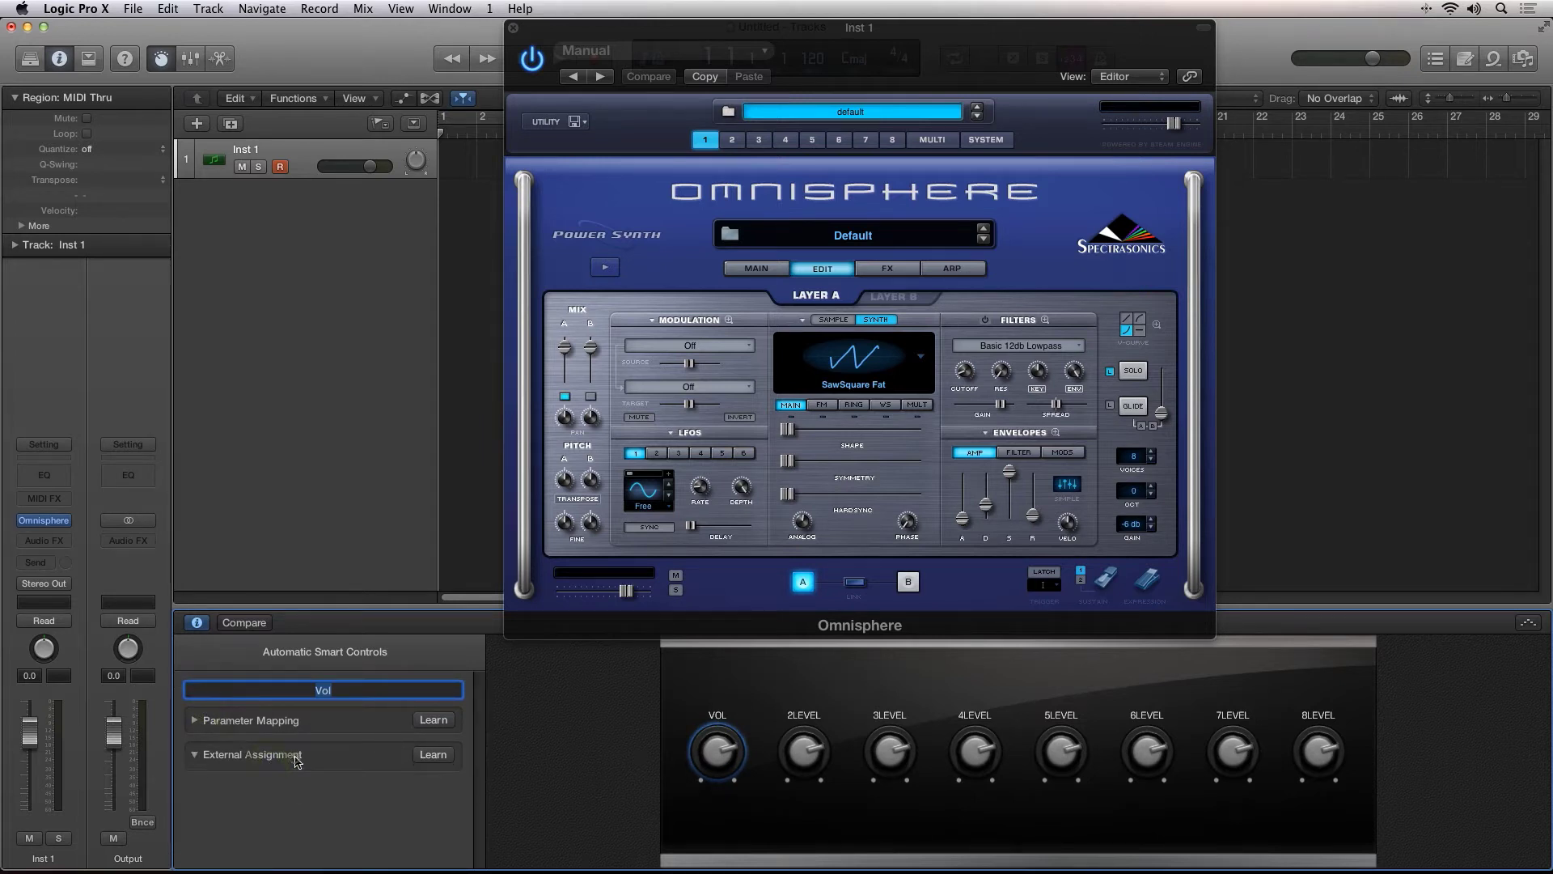
{"action": "left_click", "coordinate": [295, 759]}
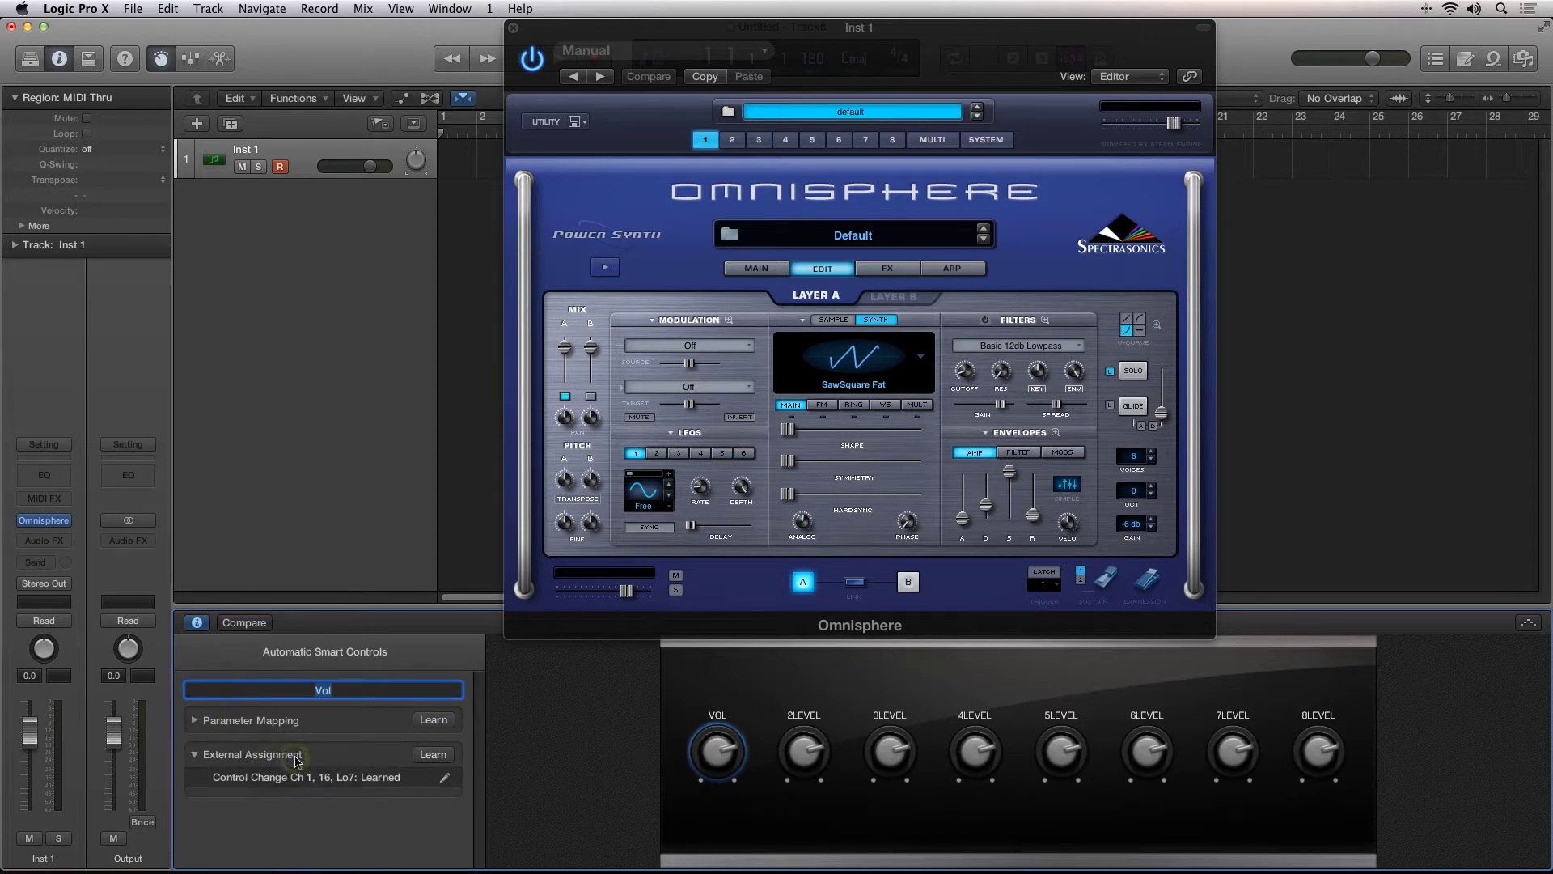
{"action": "left_click", "coordinate": [358, 756]}
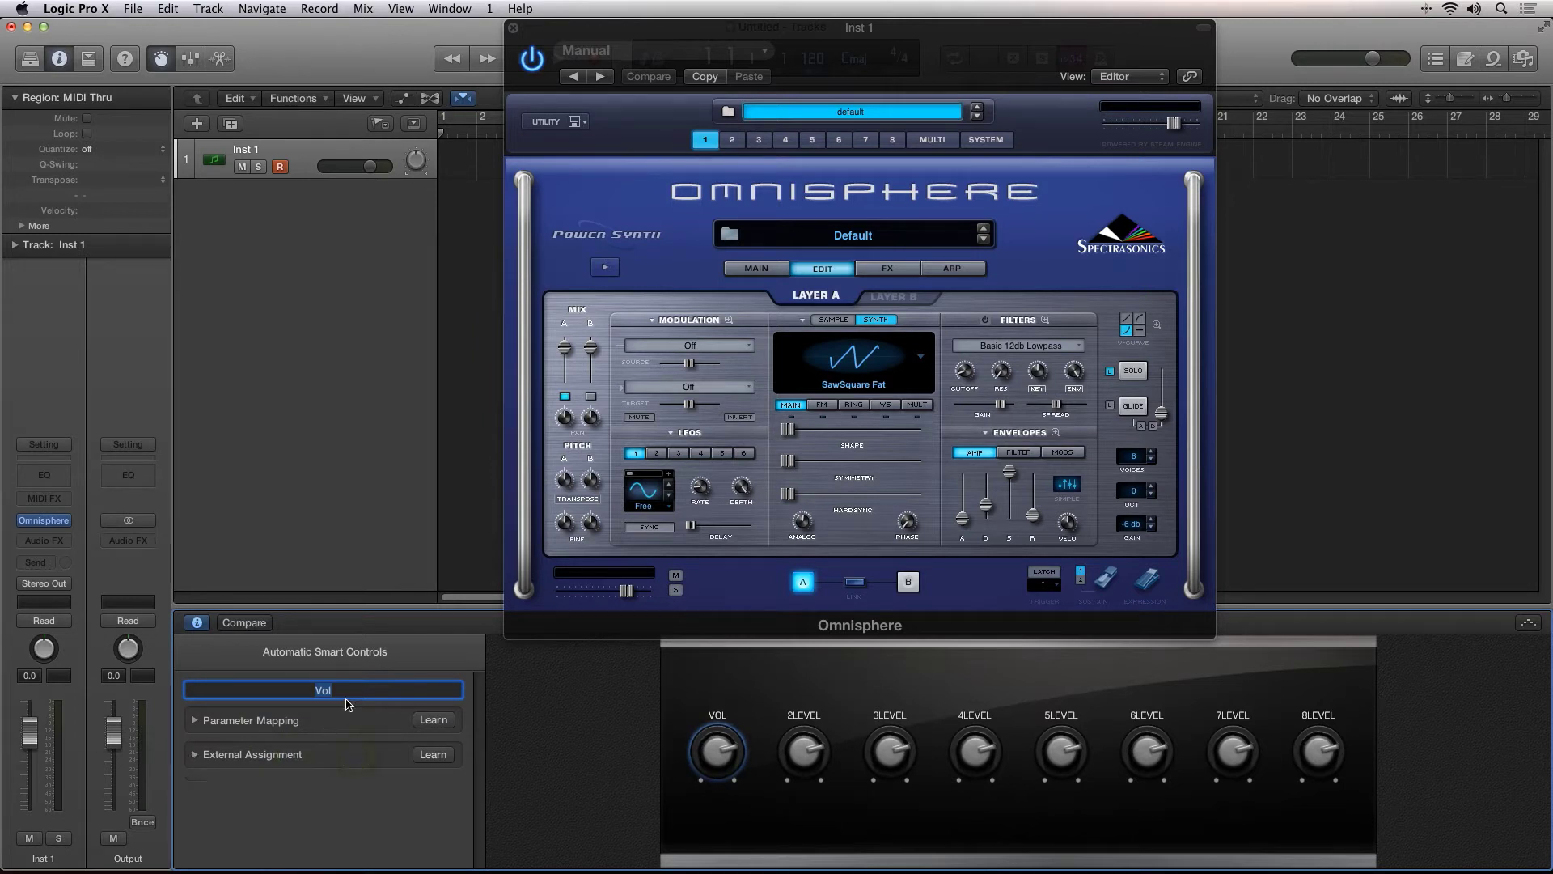
{"action": "key", "text": "Return"}
{"action": "left_click", "coordinate": [434, 719]}
Select the Vol knob and power on the FILTERS section in Omnisphere's Layer A
{"action": "left_click", "coordinate": [965, 372]}
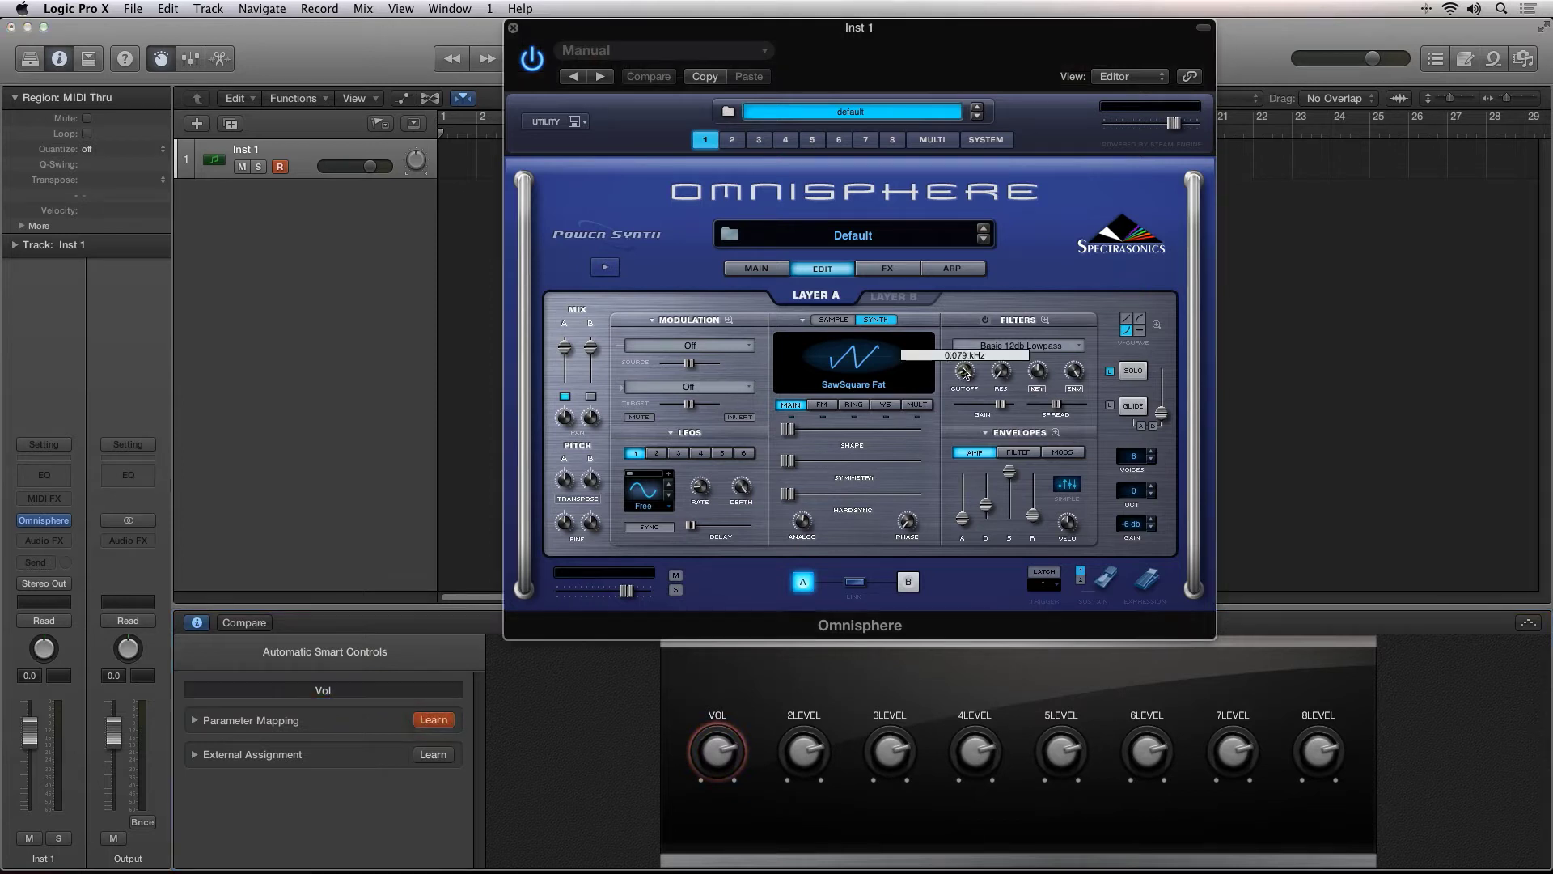
{"action": "left_click", "coordinate": [726, 757]}
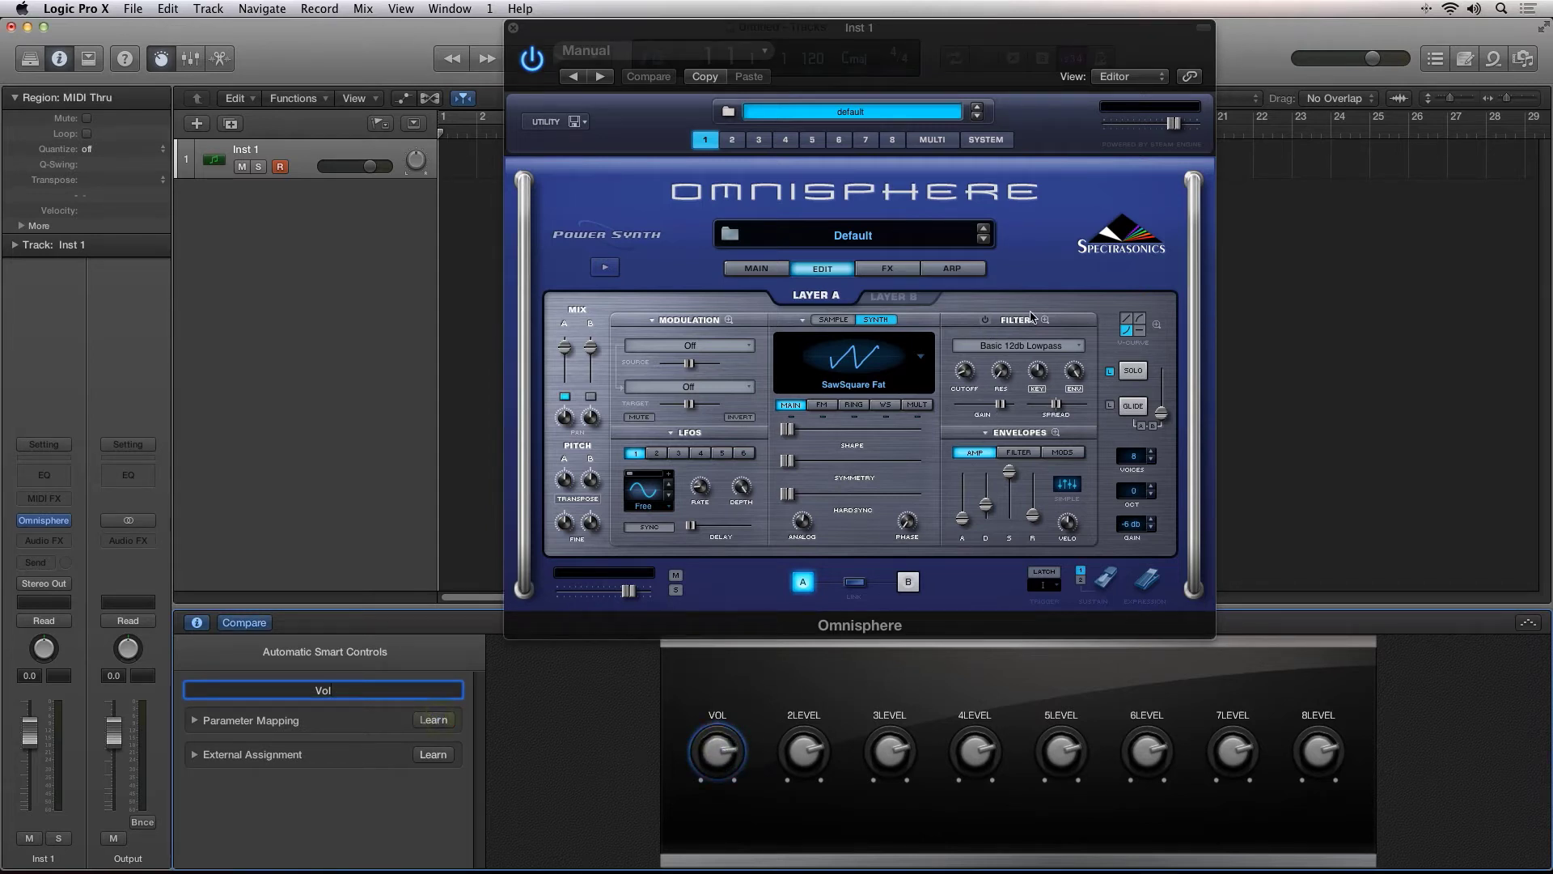
{"action": "left_click", "coordinate": [985, 320]}
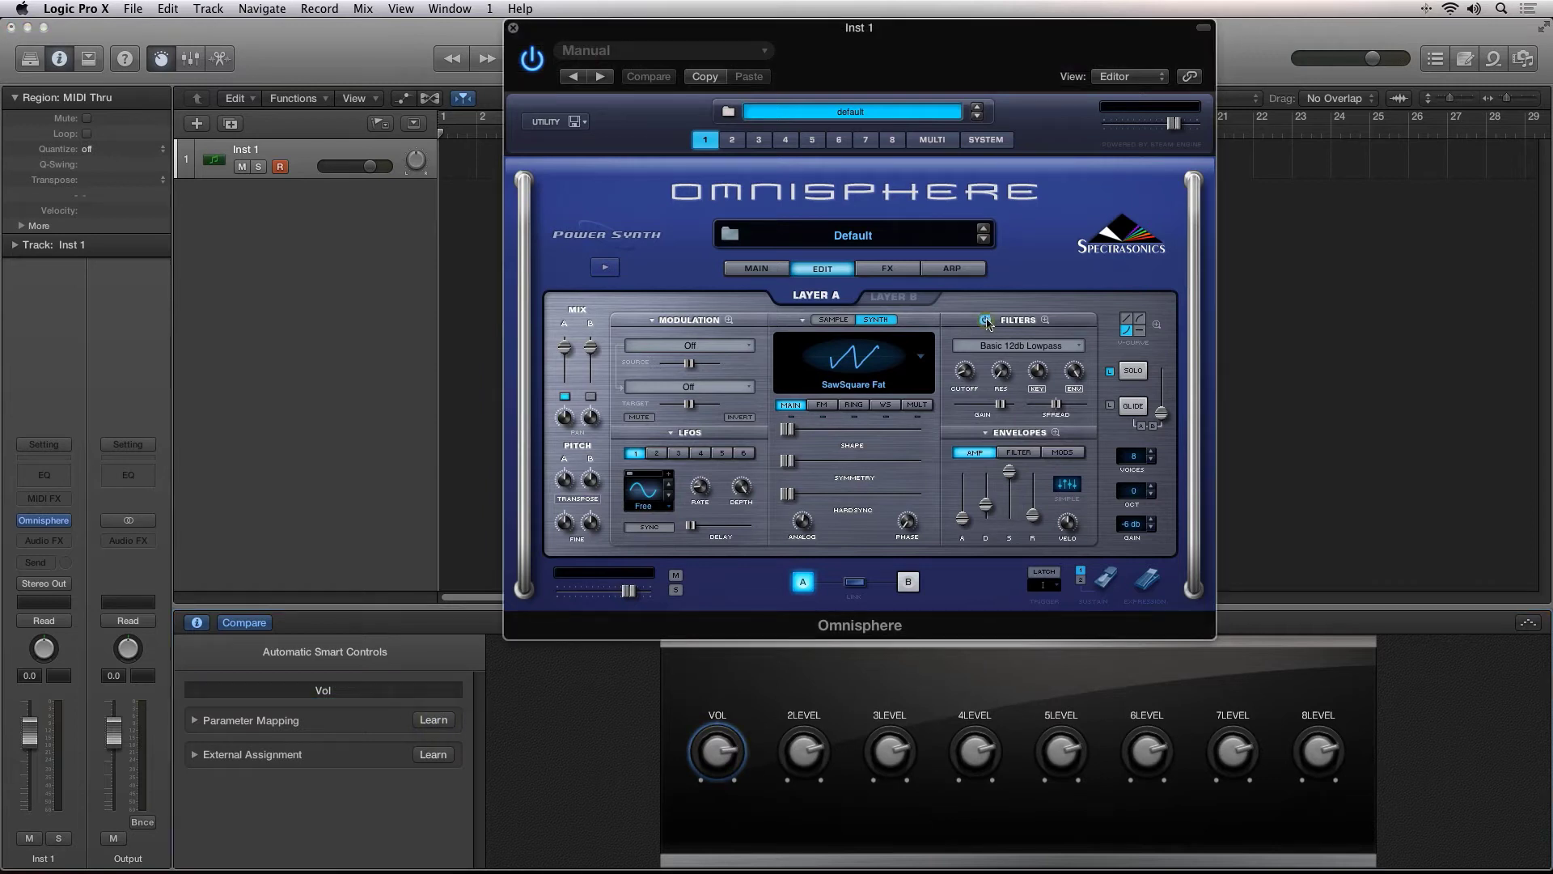
Enable Host Automation for Omnisphere's filter Cutoff knob and filter Spread slider
{"action": "right_click", "coordinate": [965, 375]}
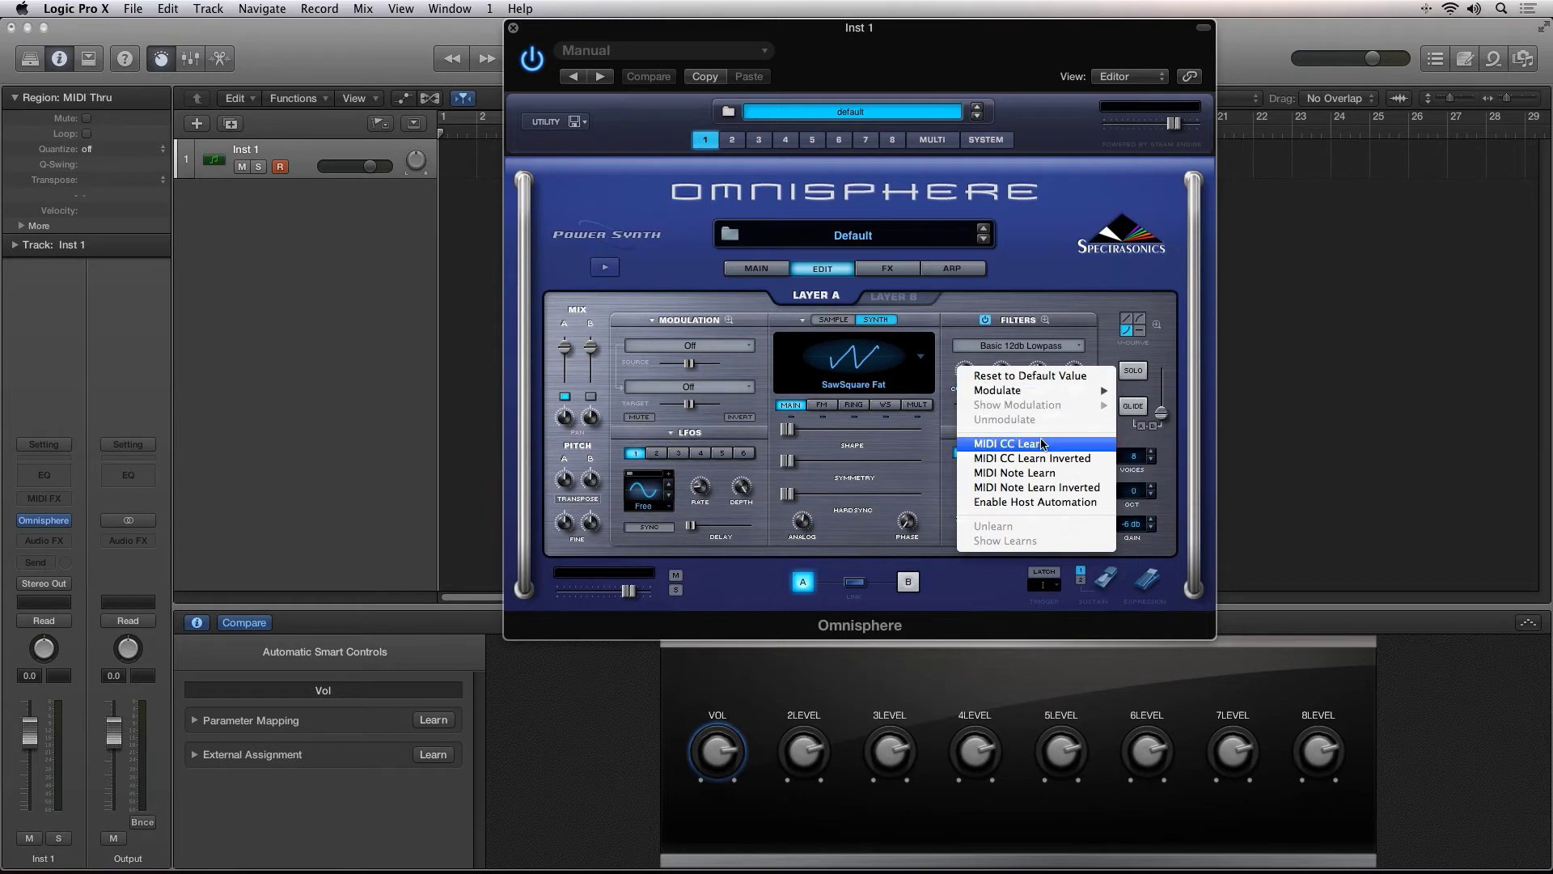
{"action": "left_click", "coordinate": [1089, 503]}
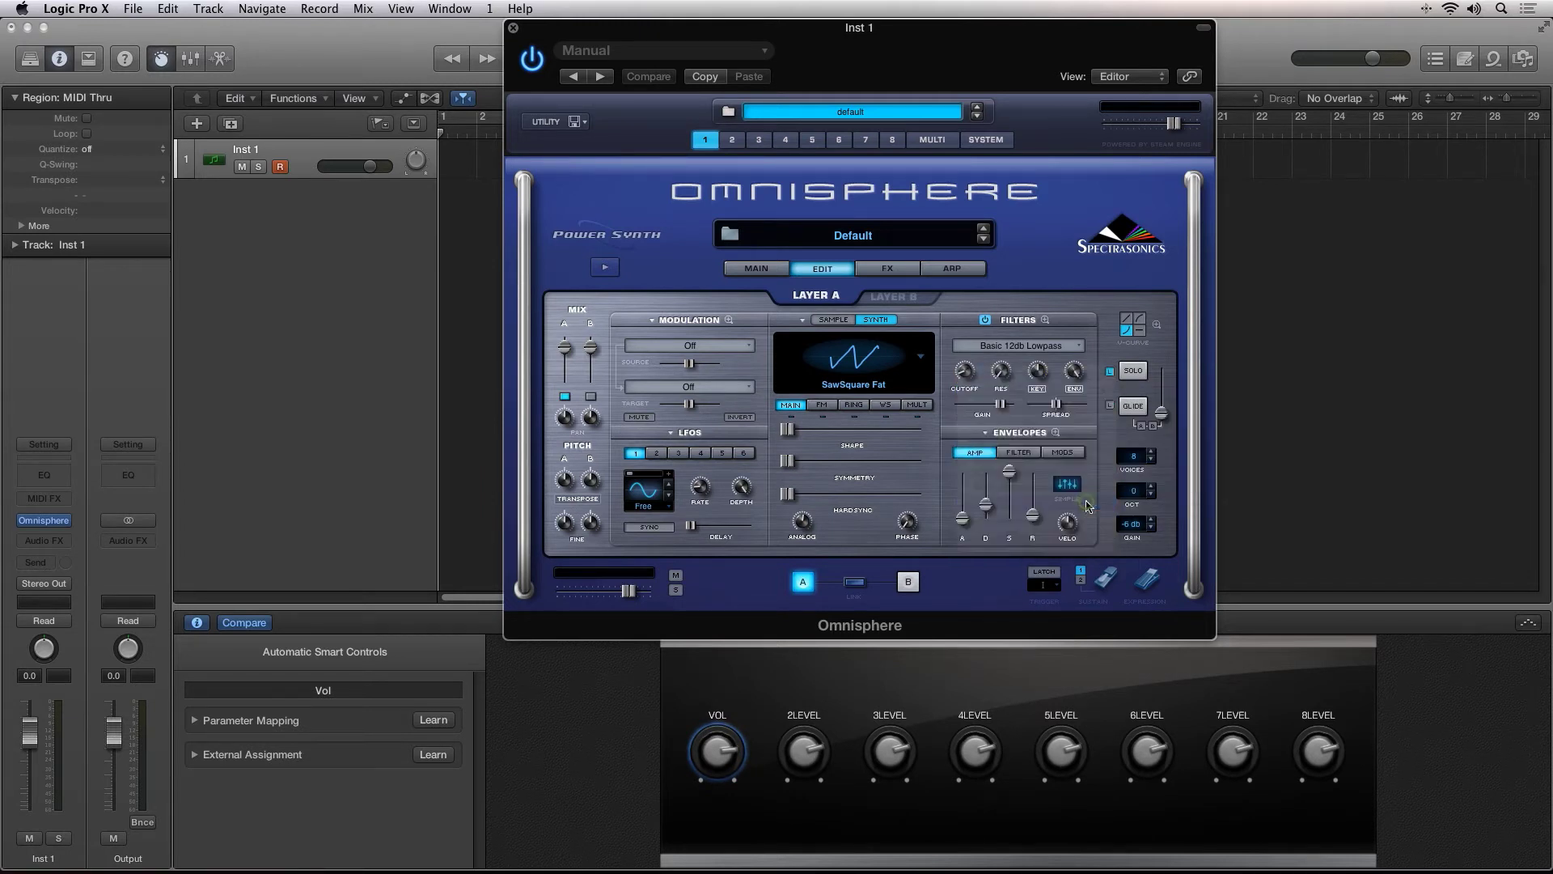
{"action": "right_click", "coordinate": [1062, 409]}
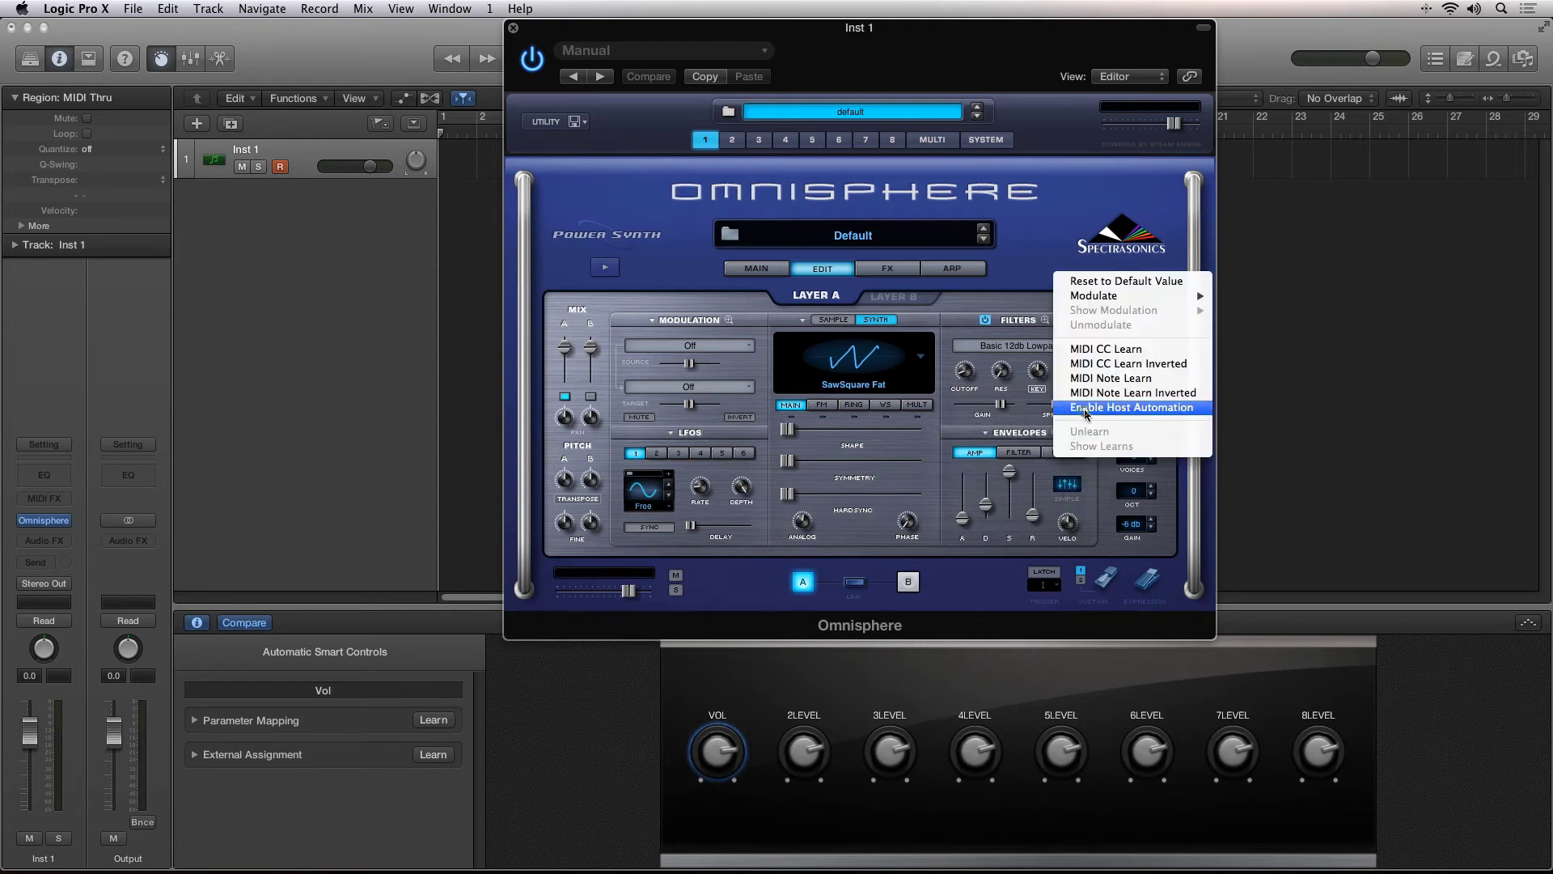
{"action": "left_click", "coordinate": [1084, 410]}
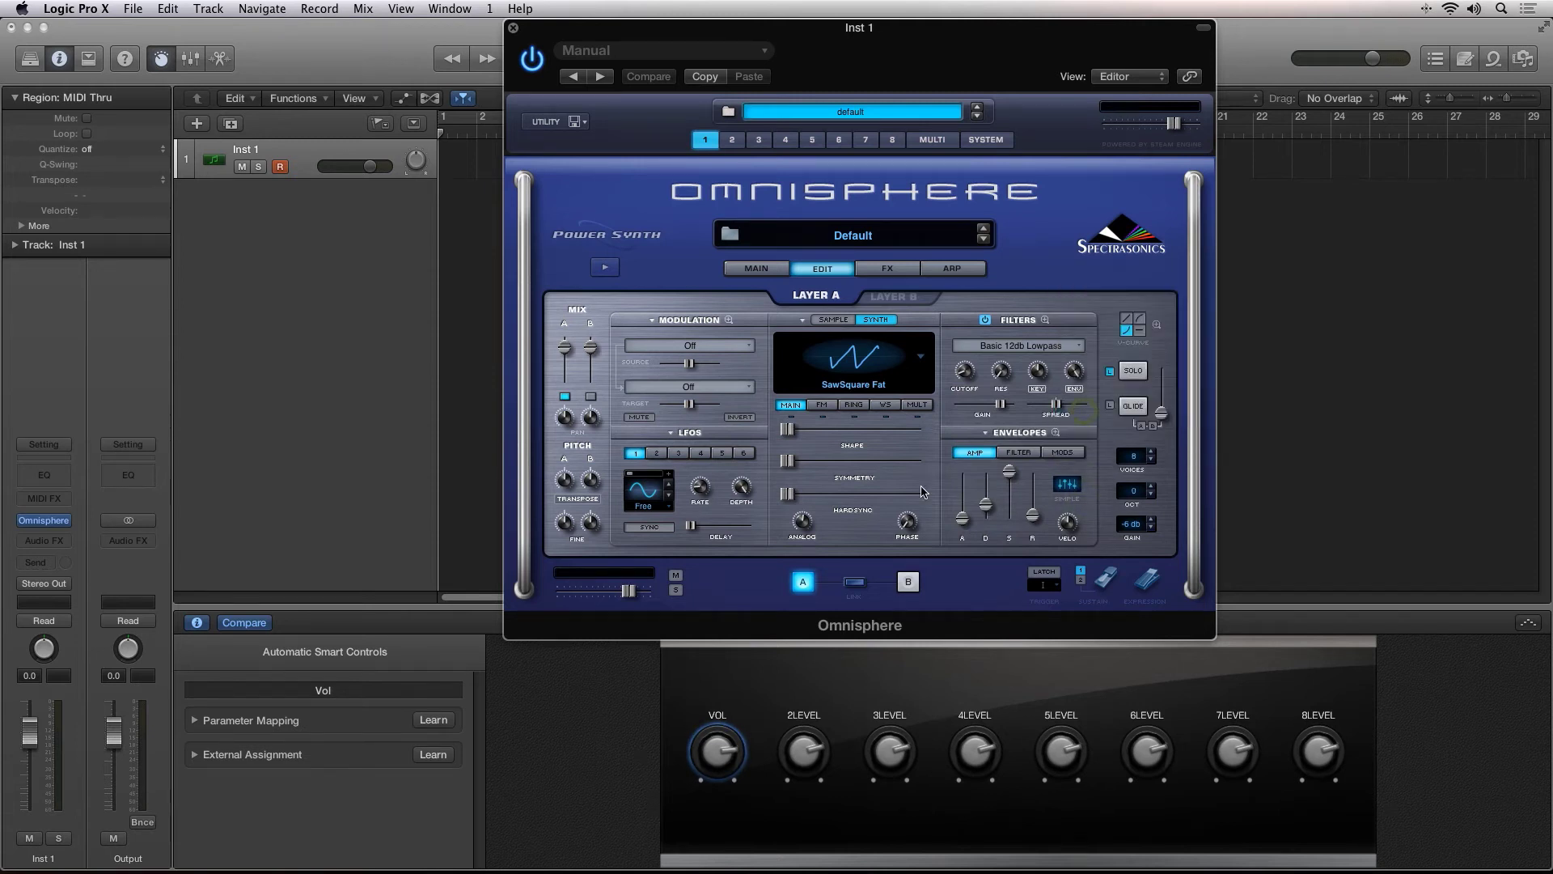
Learn Omnisphere's filter Cutoff onto the first Smart Control, then stop learning
{"action": "left_click", "coordinate": [430, 720]}
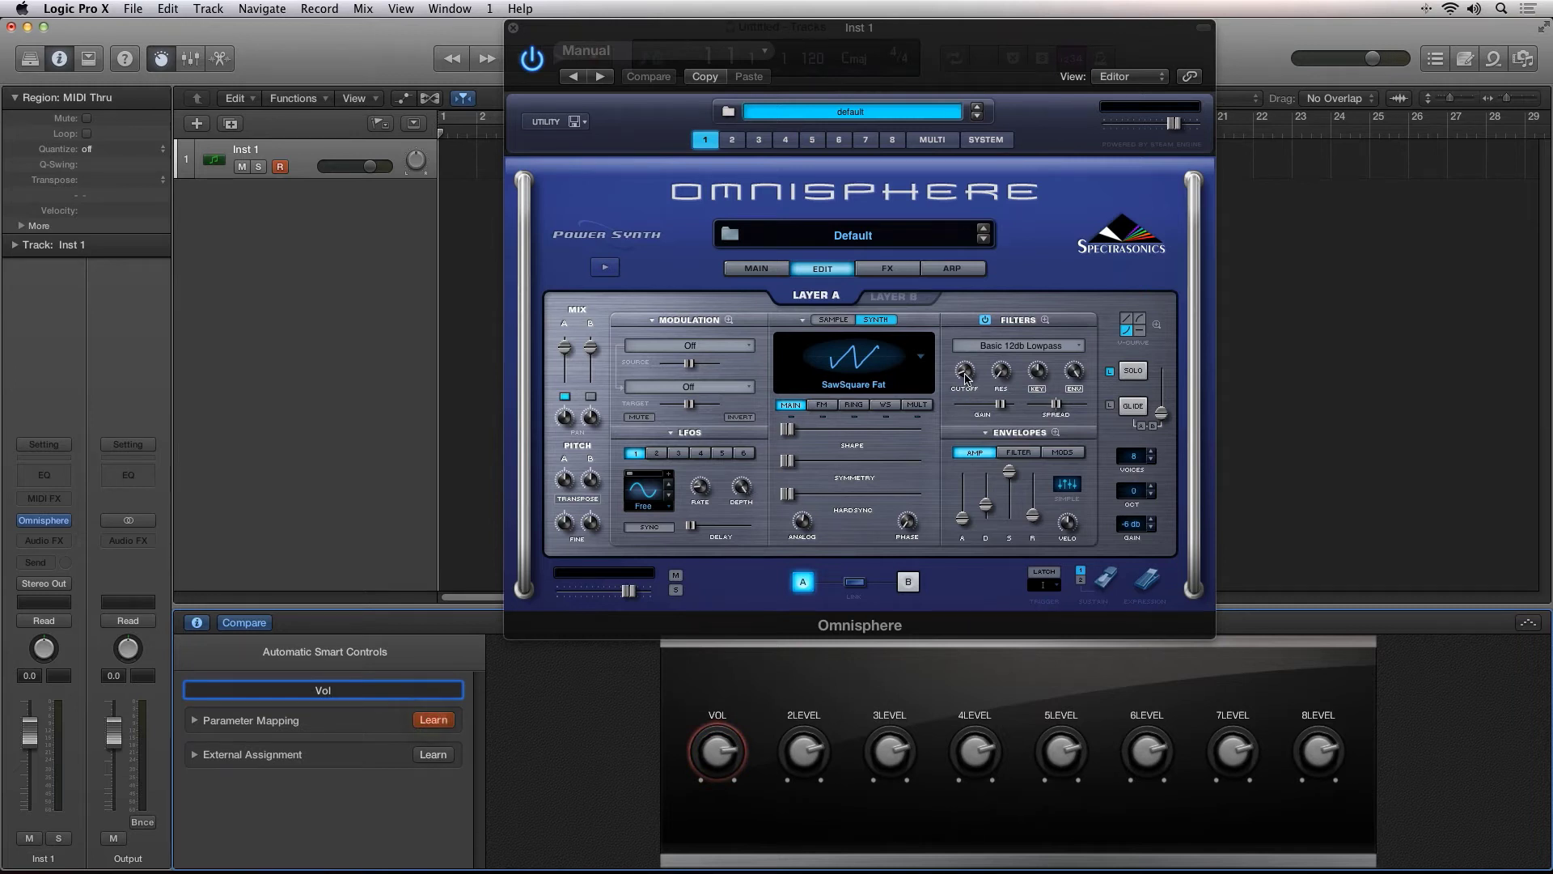
{"action": "left_click_drag", "start_coordinate": [966, 375], "coordinate": [966, 368]}
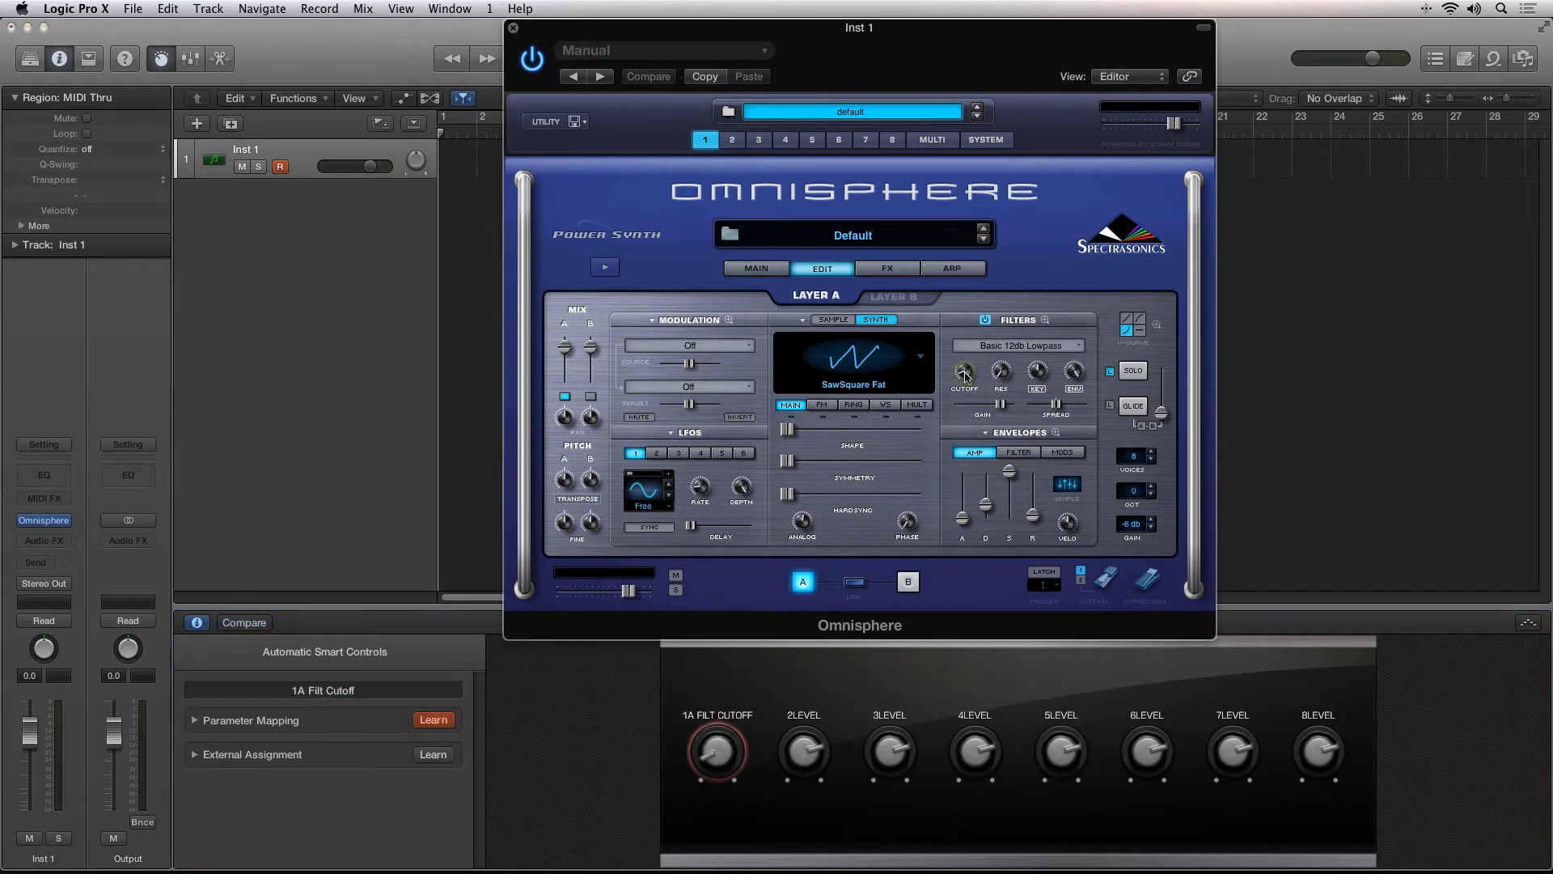
{"action": "left_click", "coordinate": [813, 749]}
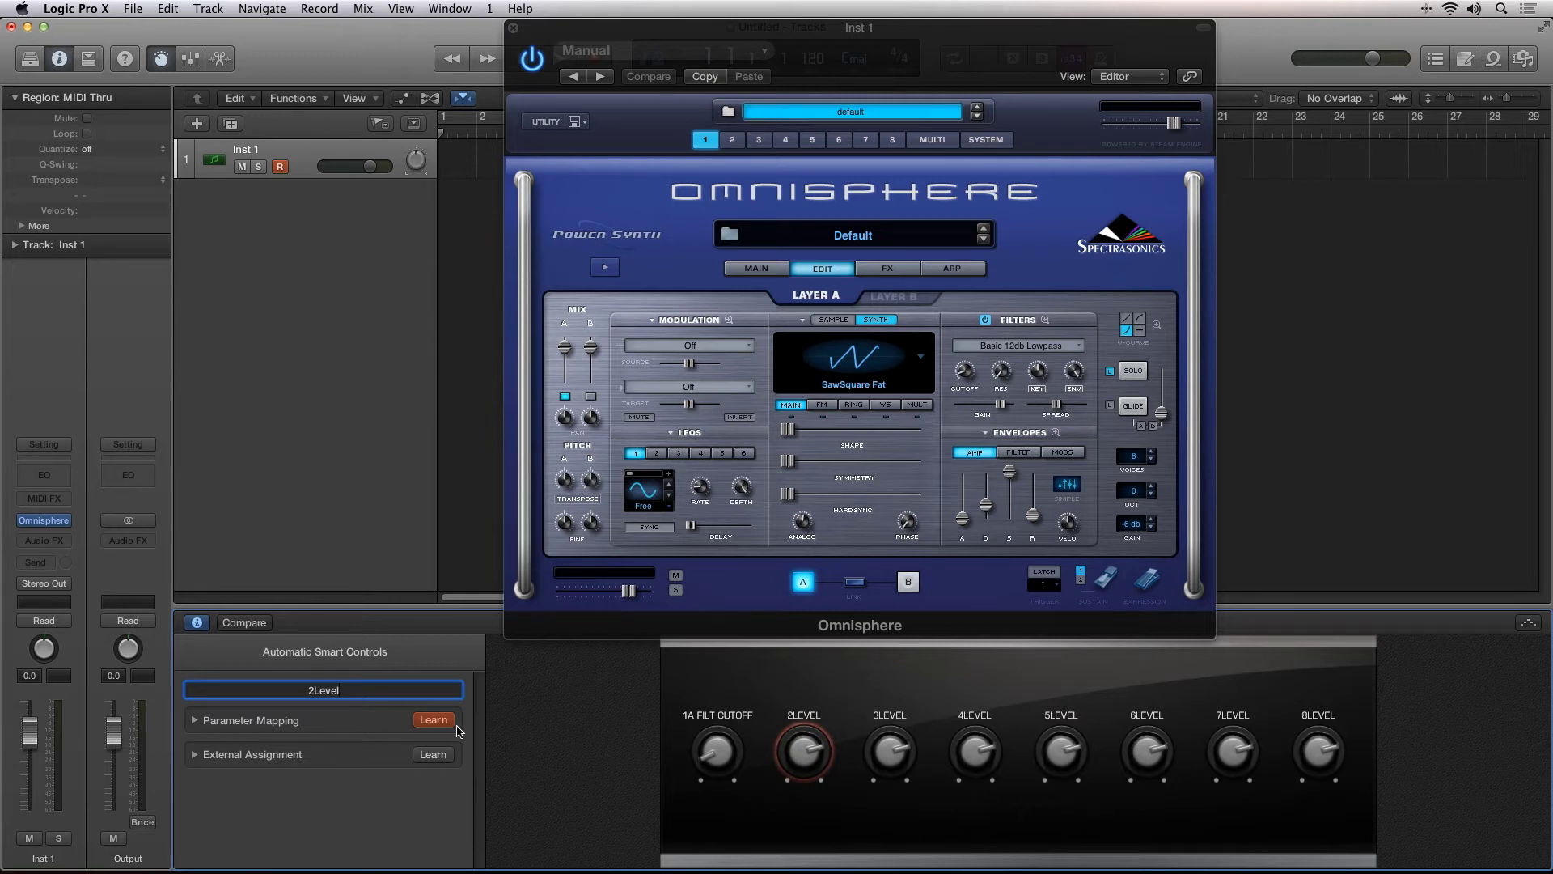
{"action": "left_click", "coordinate": [431, 726]}
Turn down the 2Level knob and raise 1A Filt Cutoff to about midway
{"action": "left_click_drag", "start_coordinate": [809, 747], "coordinate": [801, 817]}
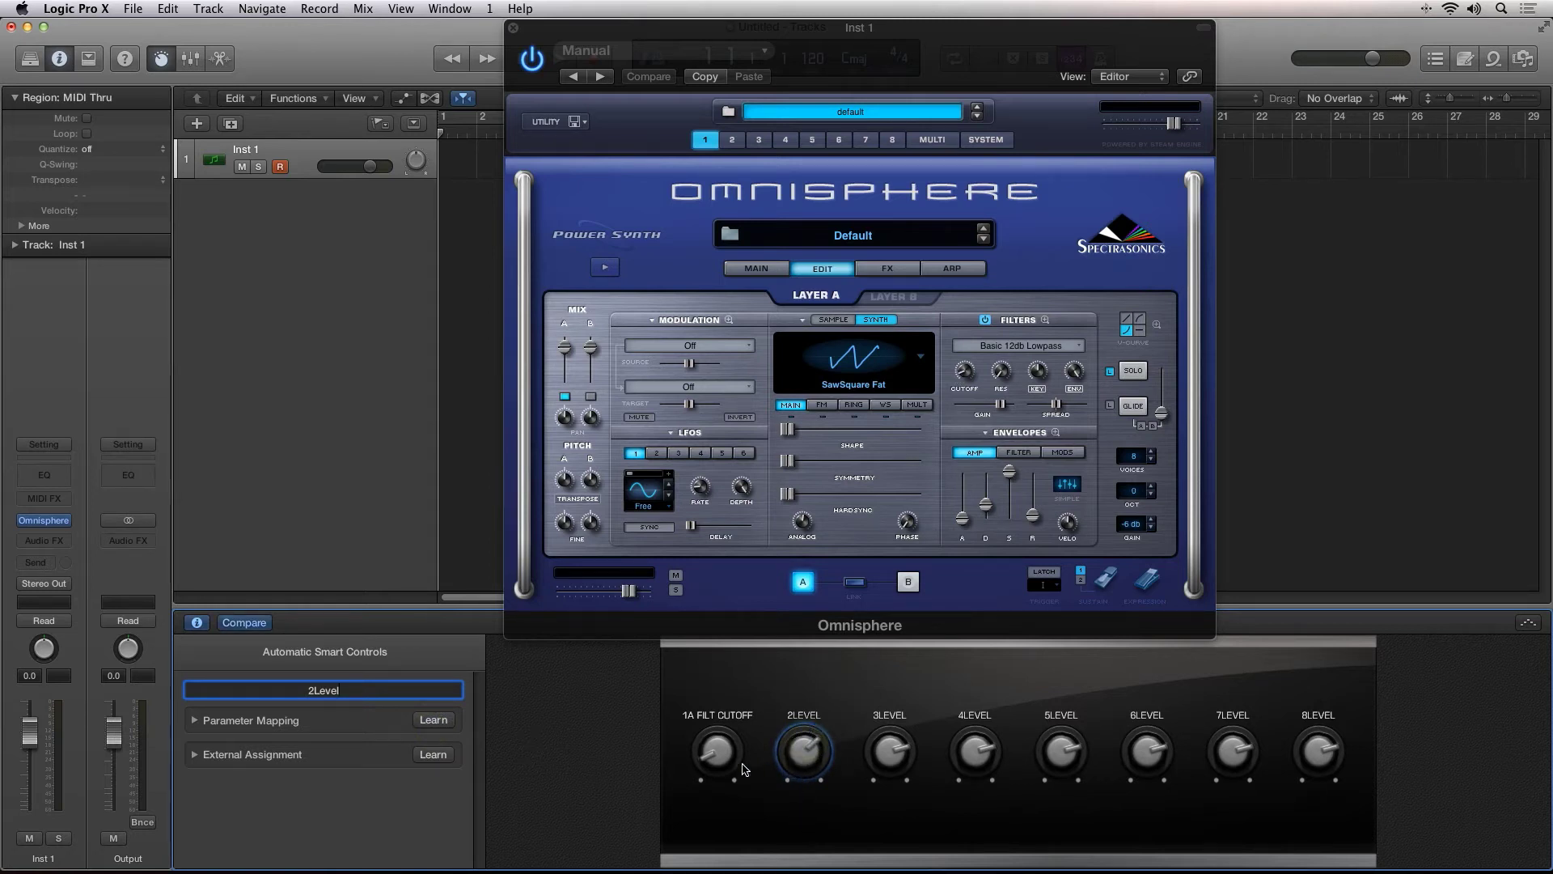
{"action": "left_click", "coordinate": [722, 761]}
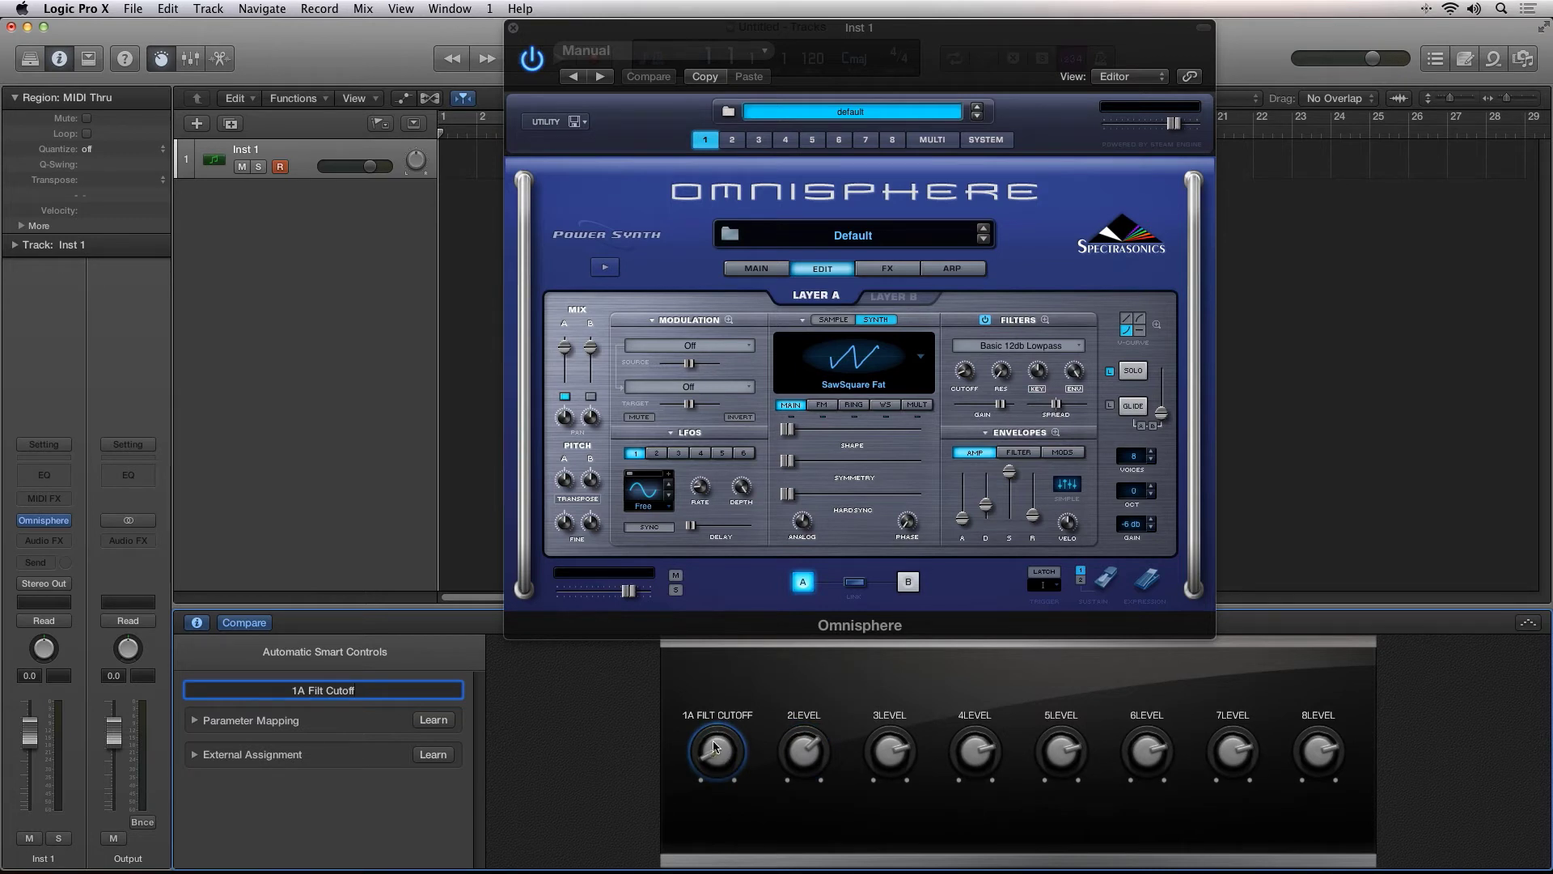
{"action": "left_click_drag", "start_coordinate": [715, 754], "coordinate": [706, 651]}
Add a second, empty mapping slot to the first Smart Control's parameter mapping
{"action": "left_click", "coordinate": [205, 728]}
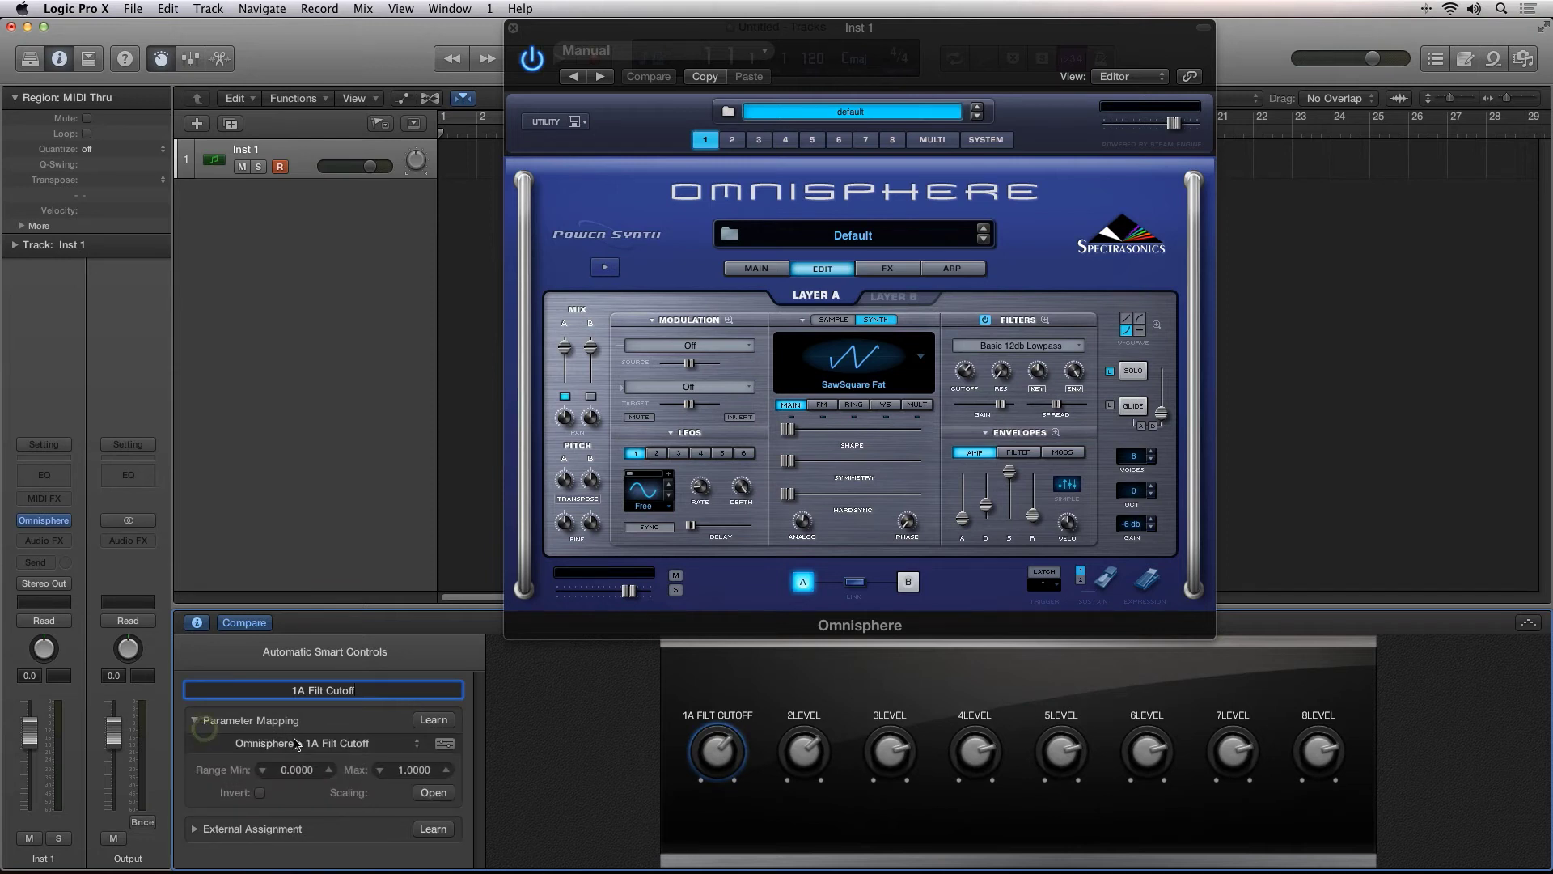
{"action": "left_click", "coordinate": [418, 749]}
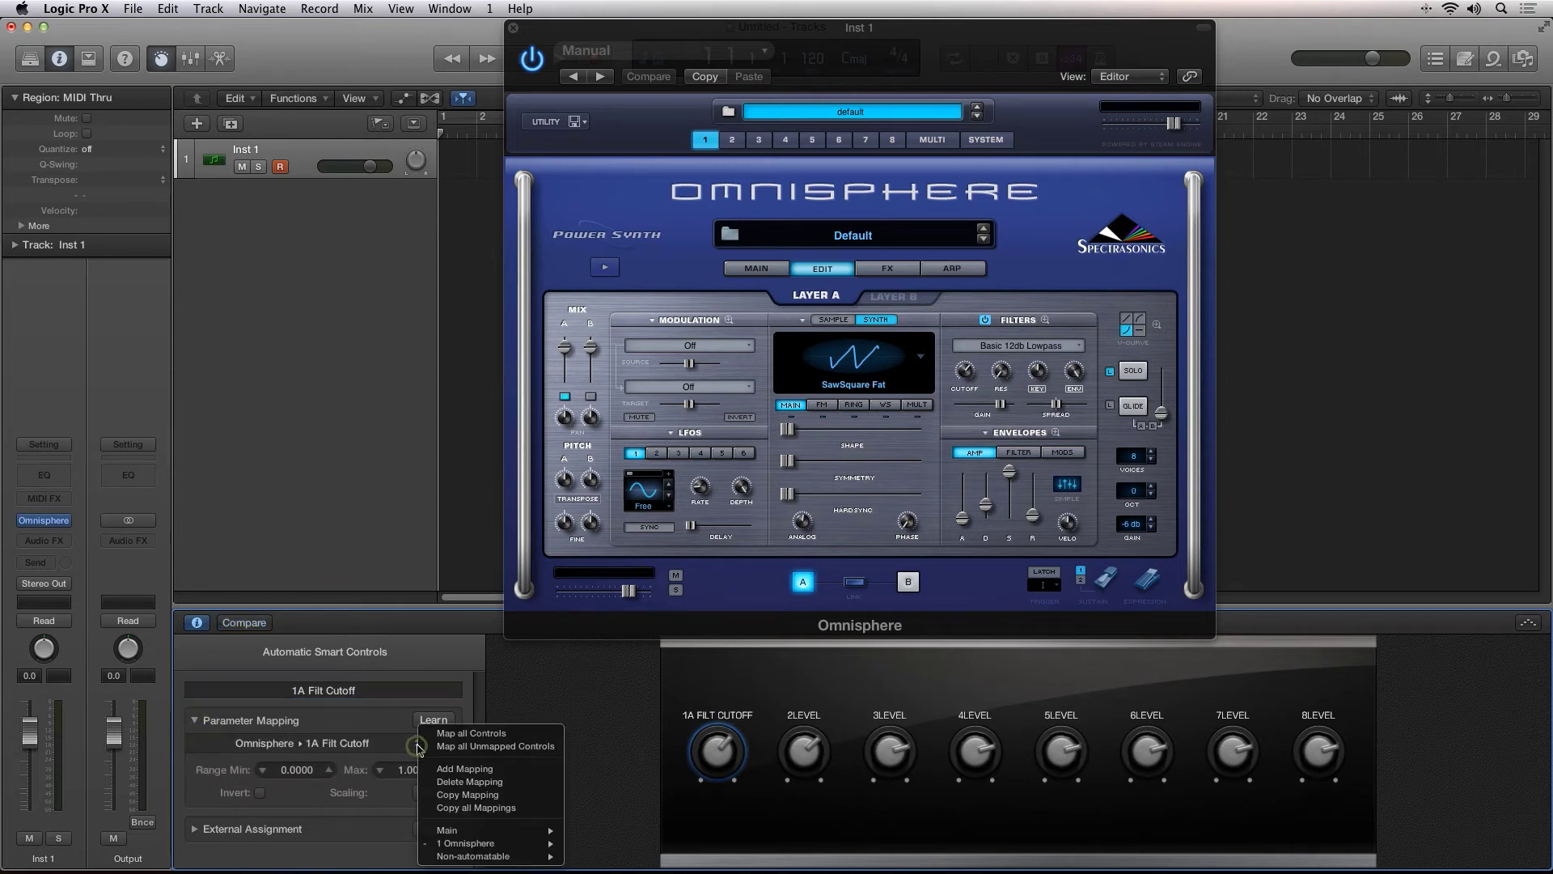
{"action": "left_click", "coordinate": [484, 768]}
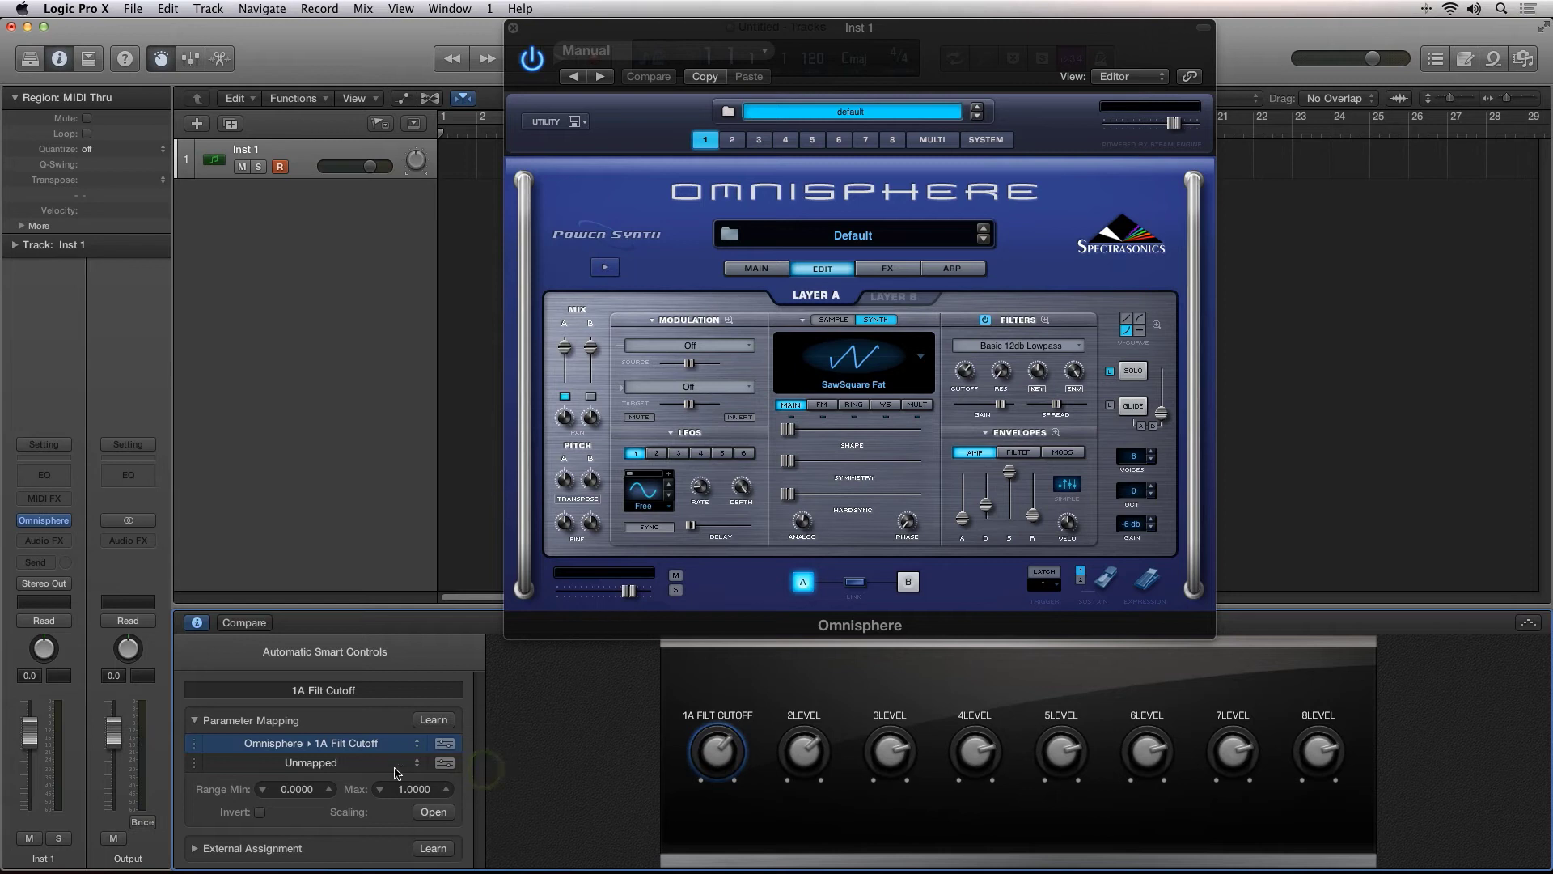
{"action": "left_click", "coordinate": [316, 768]}
{"action": "left_click", "coordinate": [323, 764]}
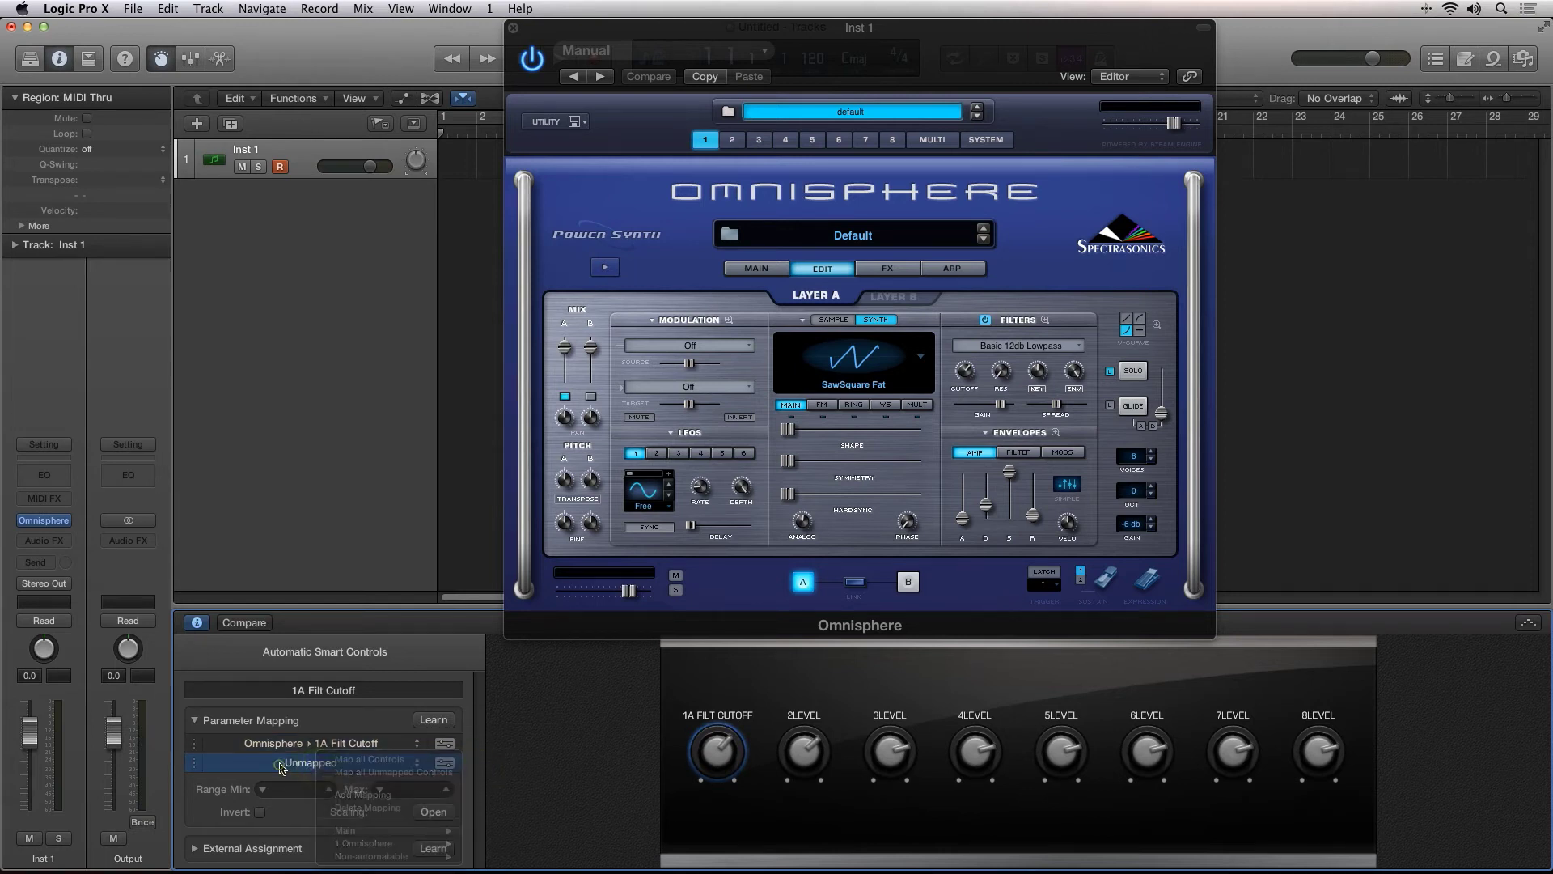
{"action": "left_click", "coordinate": [281, 758]}
Learn Omnisphere's filter Spread and Cutoff onto the knob, then turn it down to test
{"action": "left_click", "coordinate": [434, 720]}
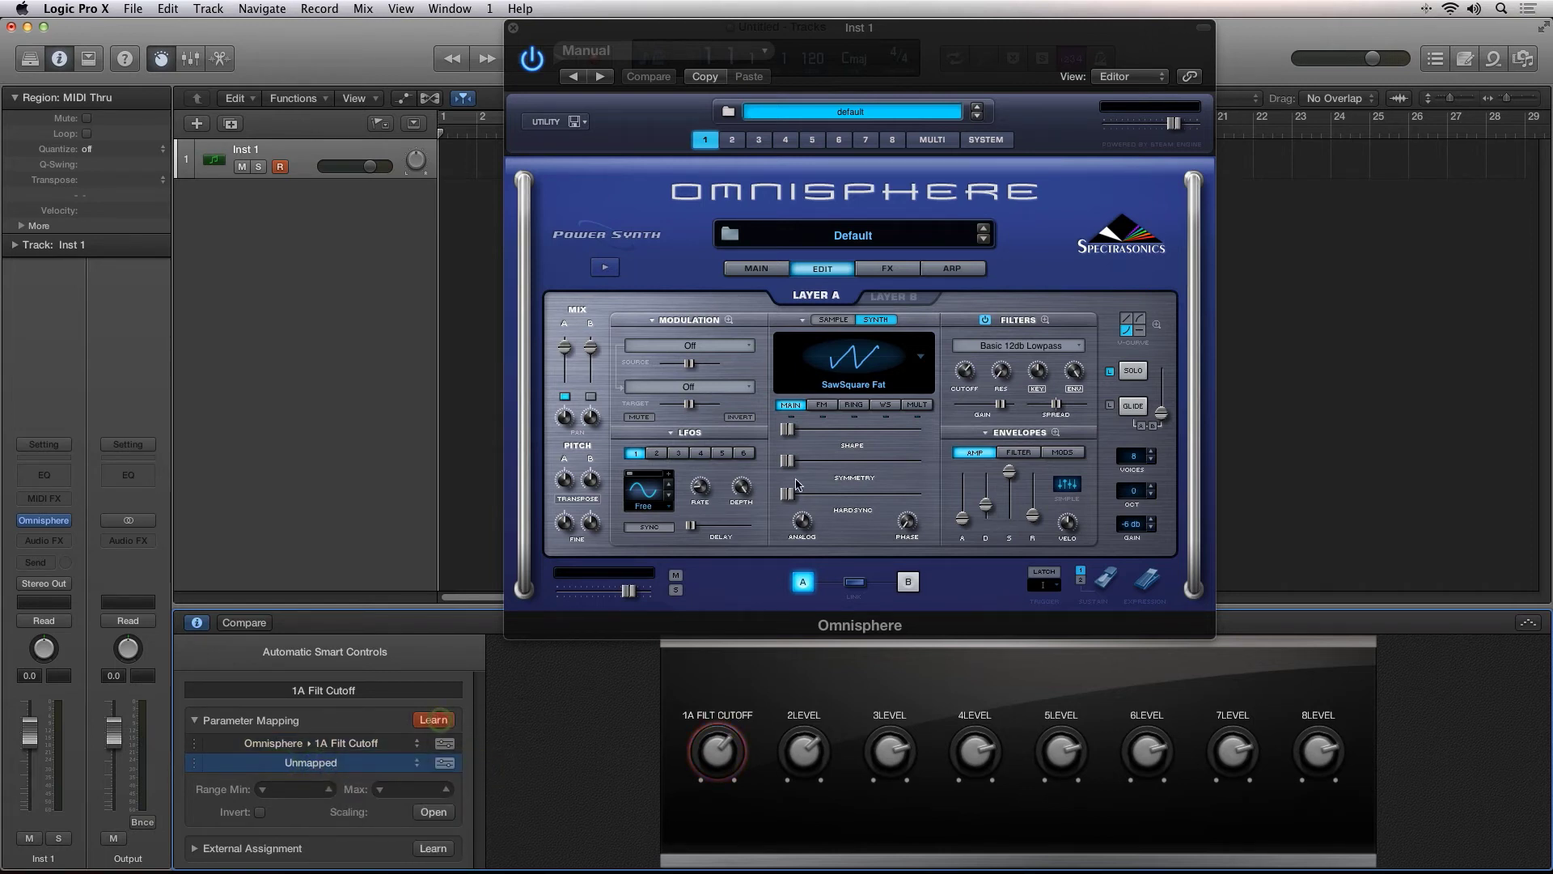
{"action": "left_click", "coordinate": [801, 751]}
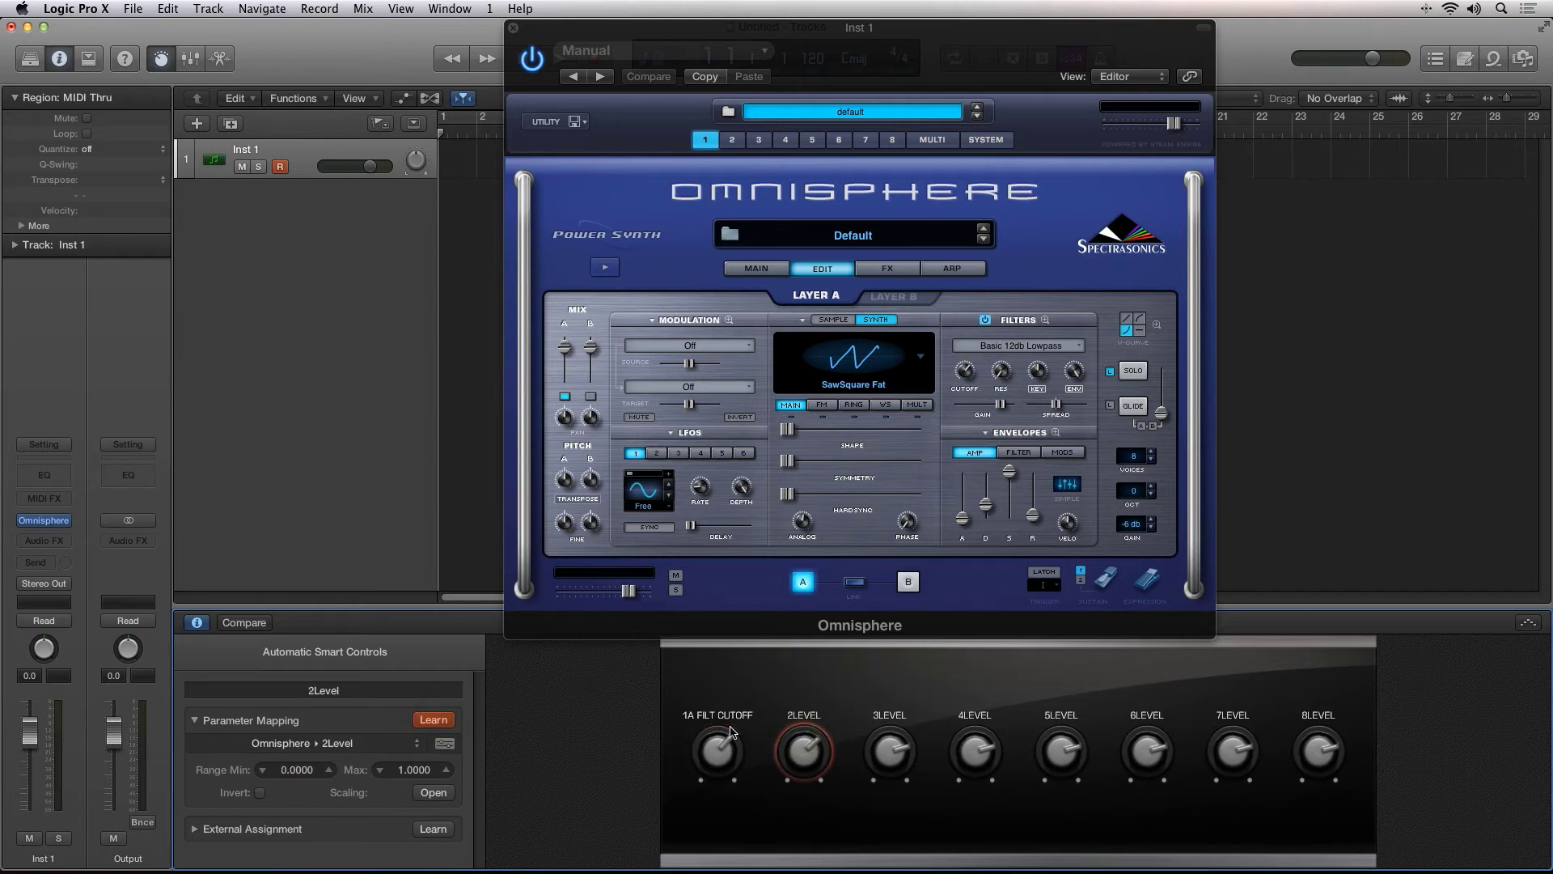
{"action": "left_click", "coordinate": [705, 754]}
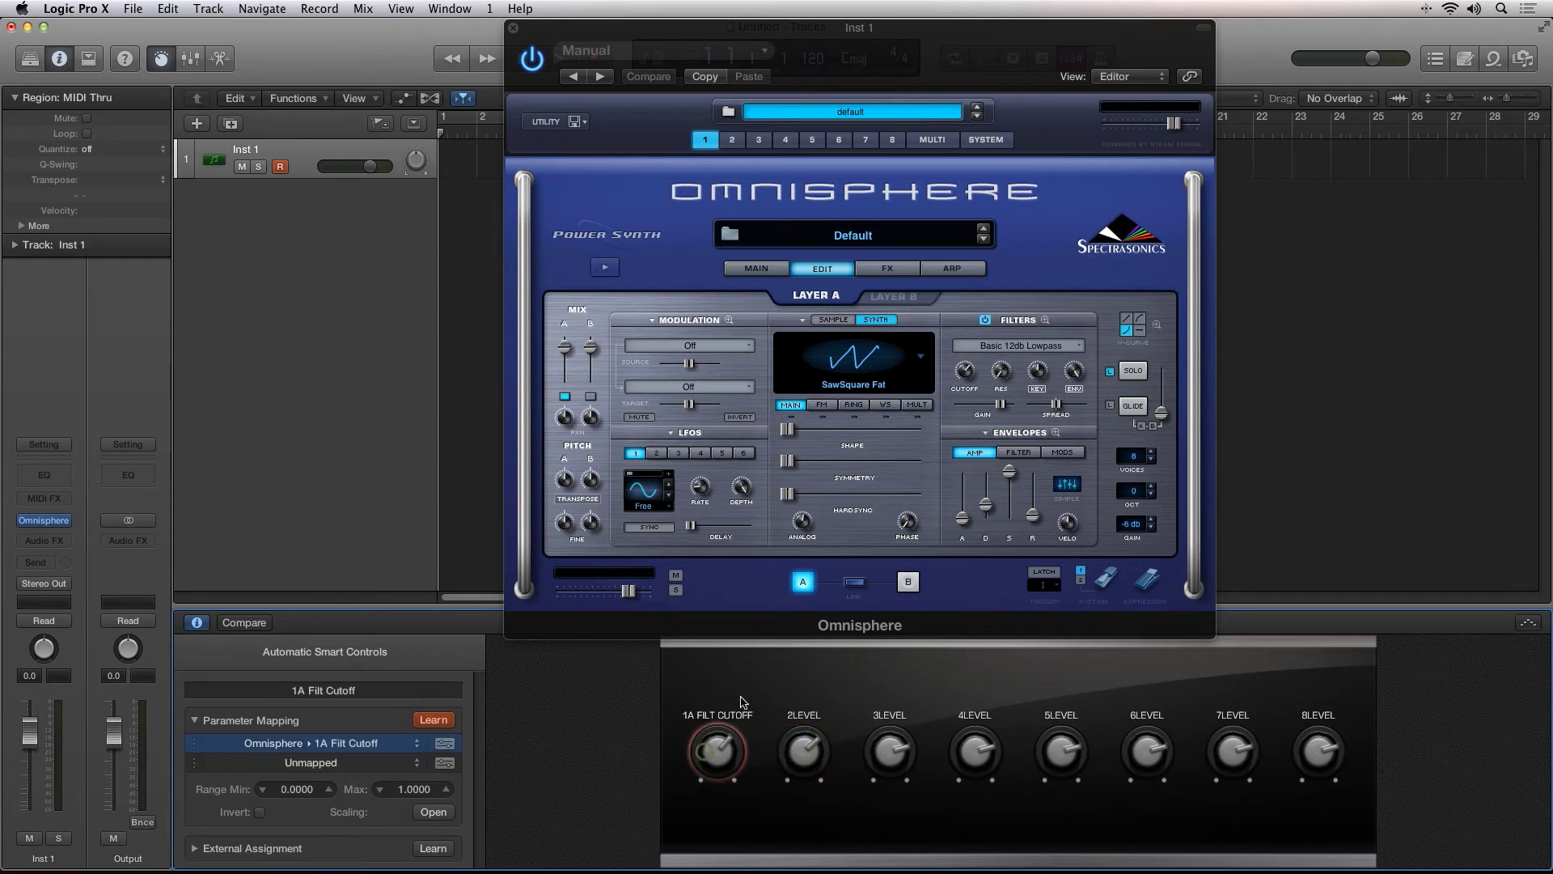
{"action": "left_click", "coordinate": [1056, 404]}
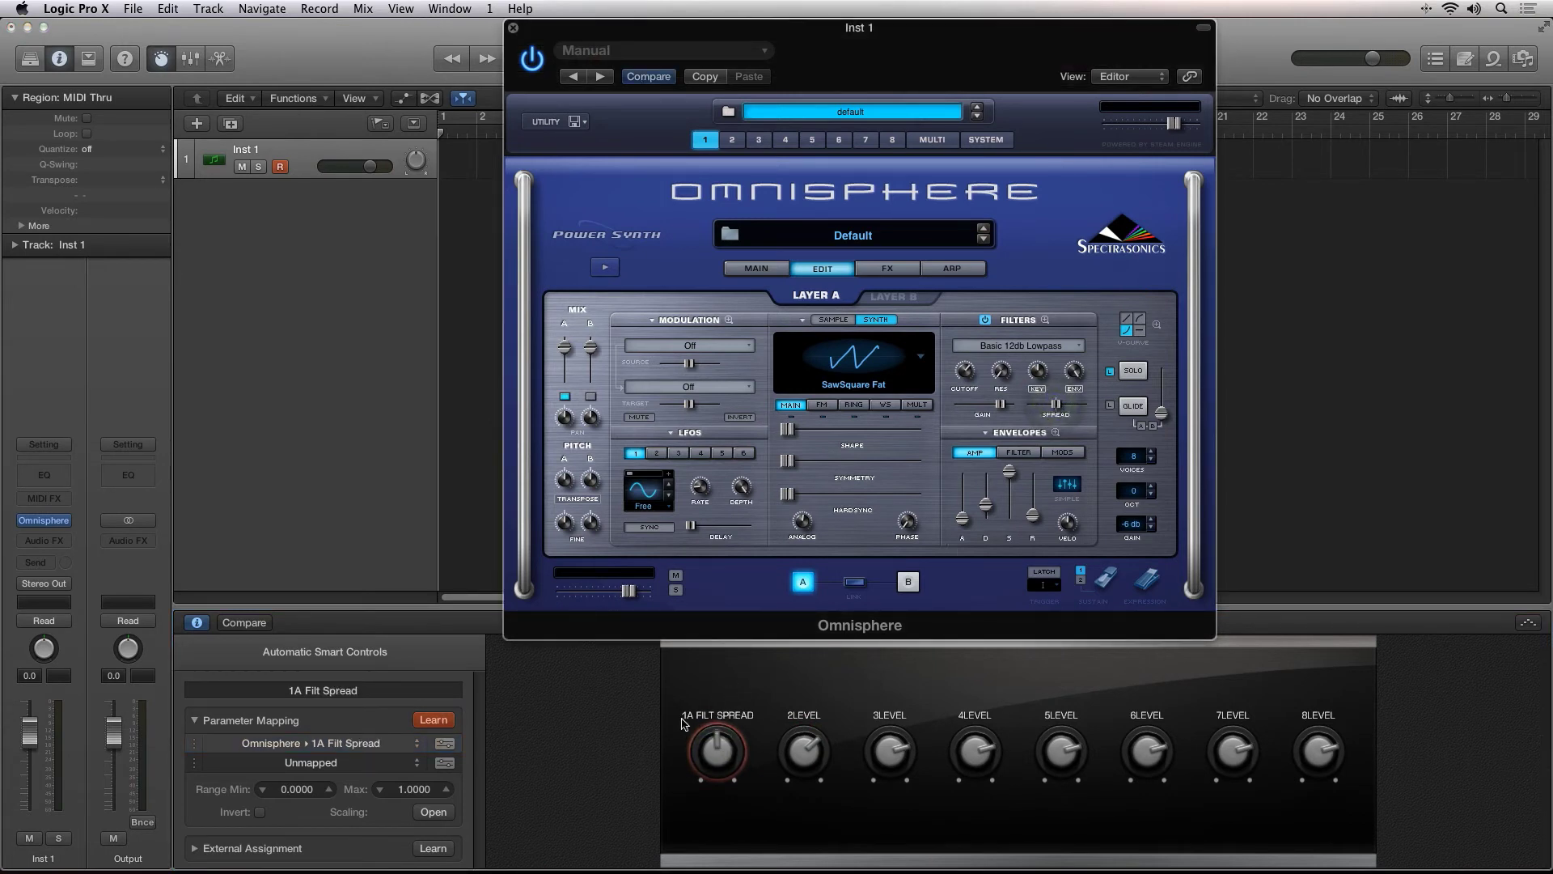
{"action": "left_click", "coordinate": [326, 766]}
{"action": "left_click", "coordinate": [324, 767]}
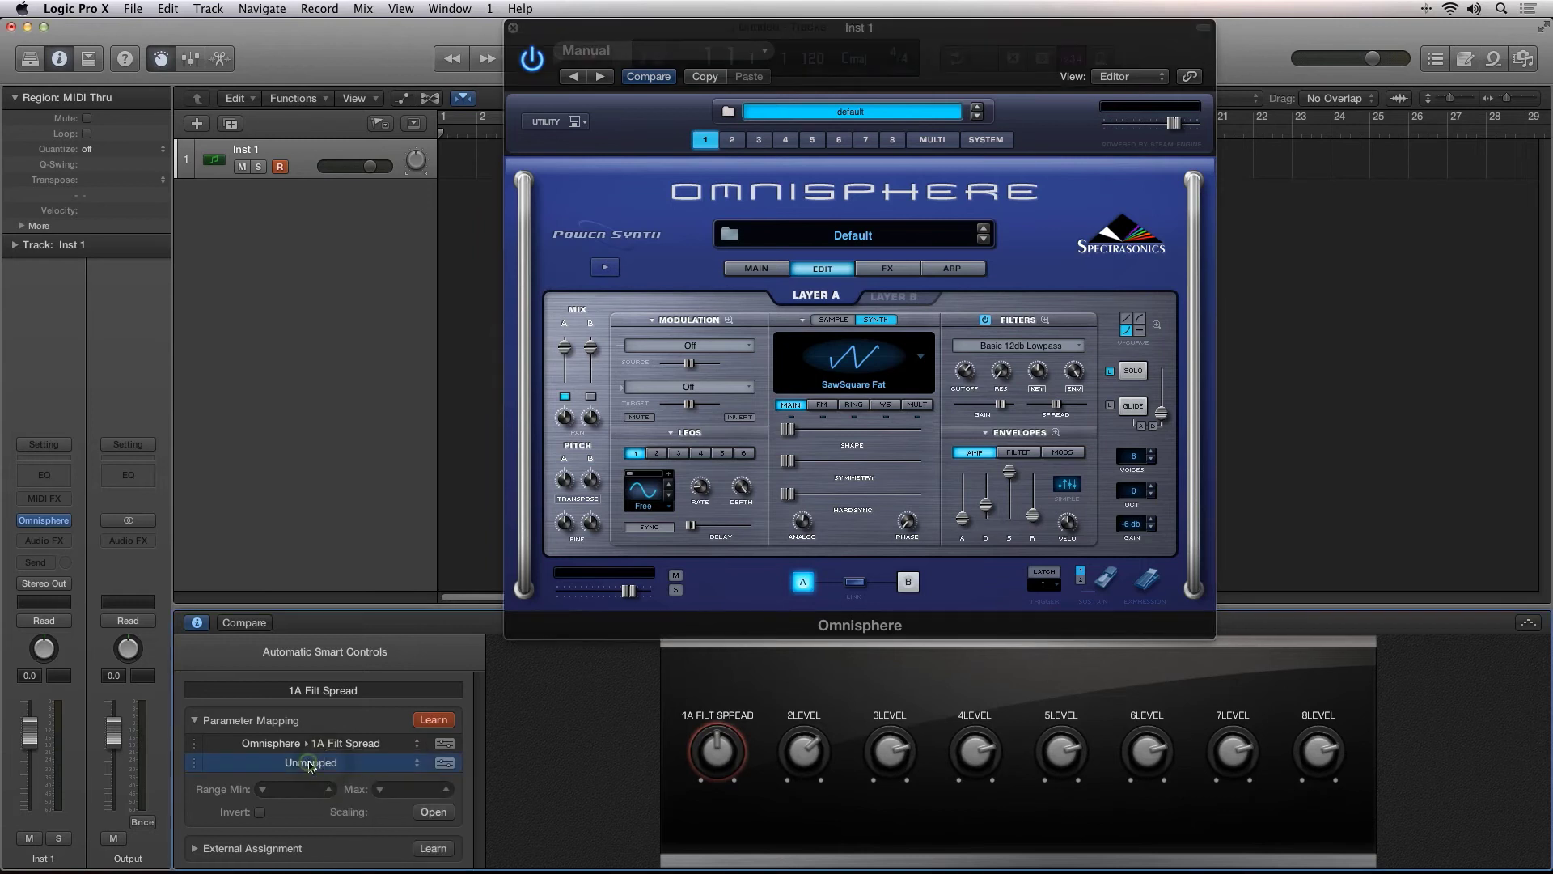
{"action": "left_click", "coordinate": [966, 371]}
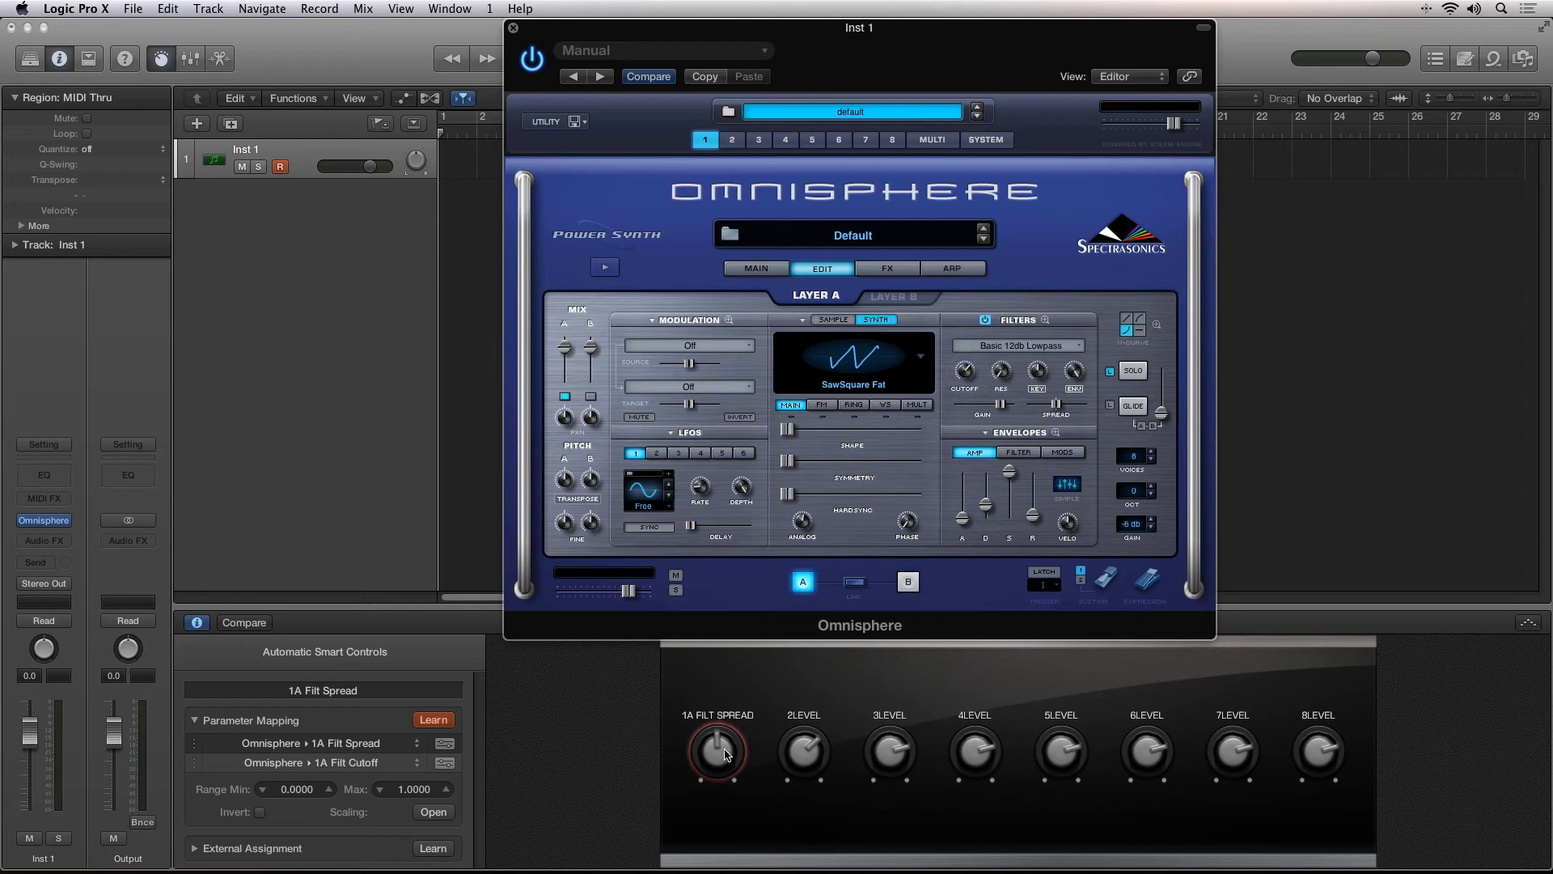
{"action": "left_click", "coordinate": [432, 720]}
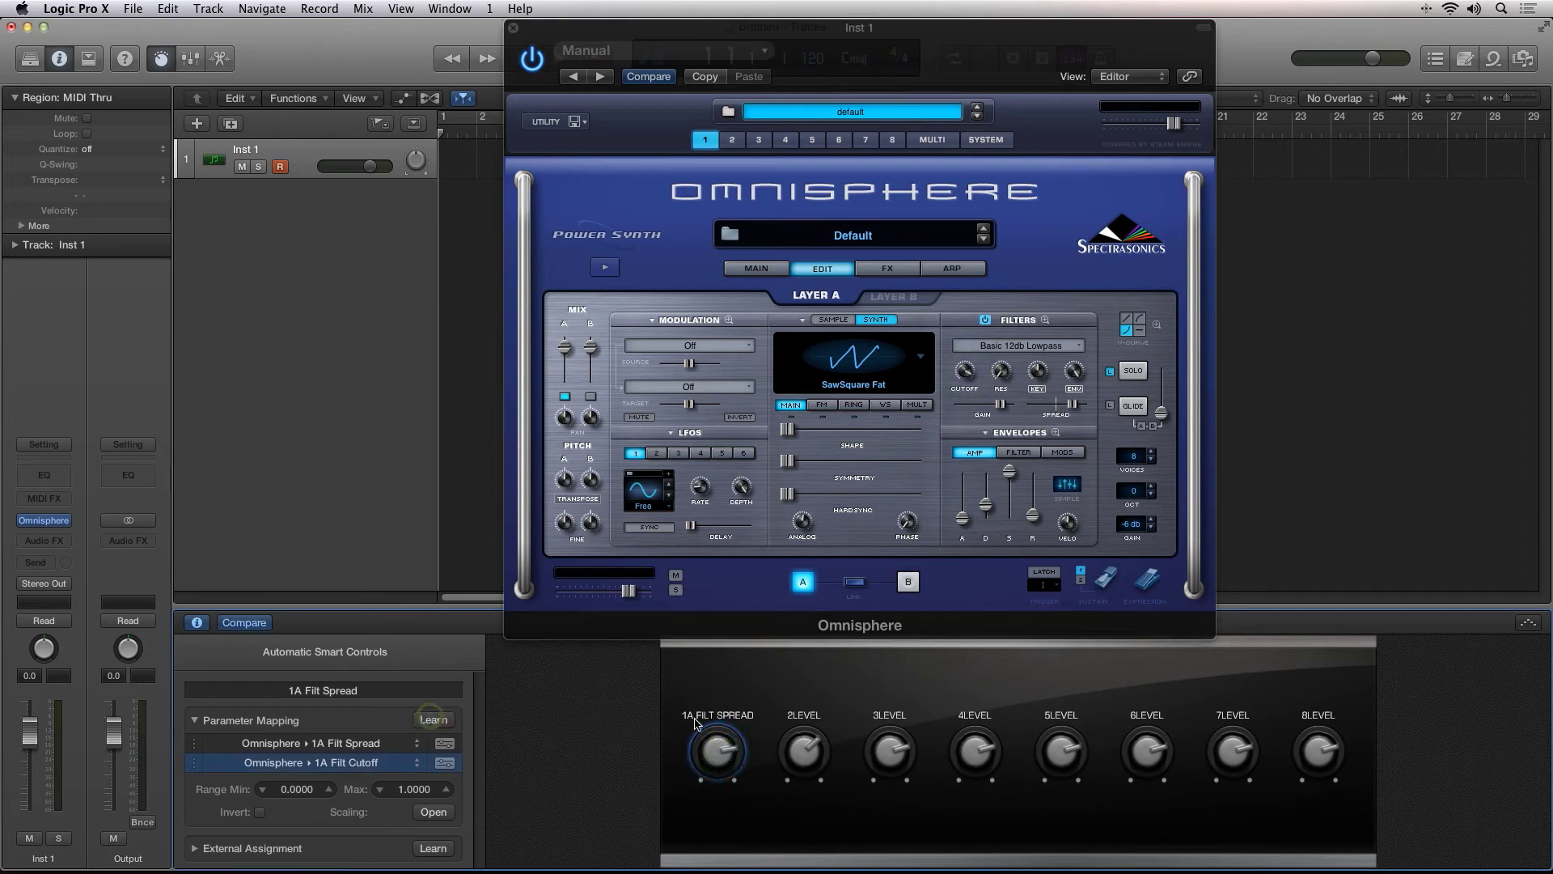
{"action": "left_click_drag", "start_coordinate": [717, 749], "coordinate": [709, 794]}
Close Omnisphere and set the Inst 1 automation lane to Smart Controls > 1A Filt Spread
{"action": "key", "text": "super+w"}
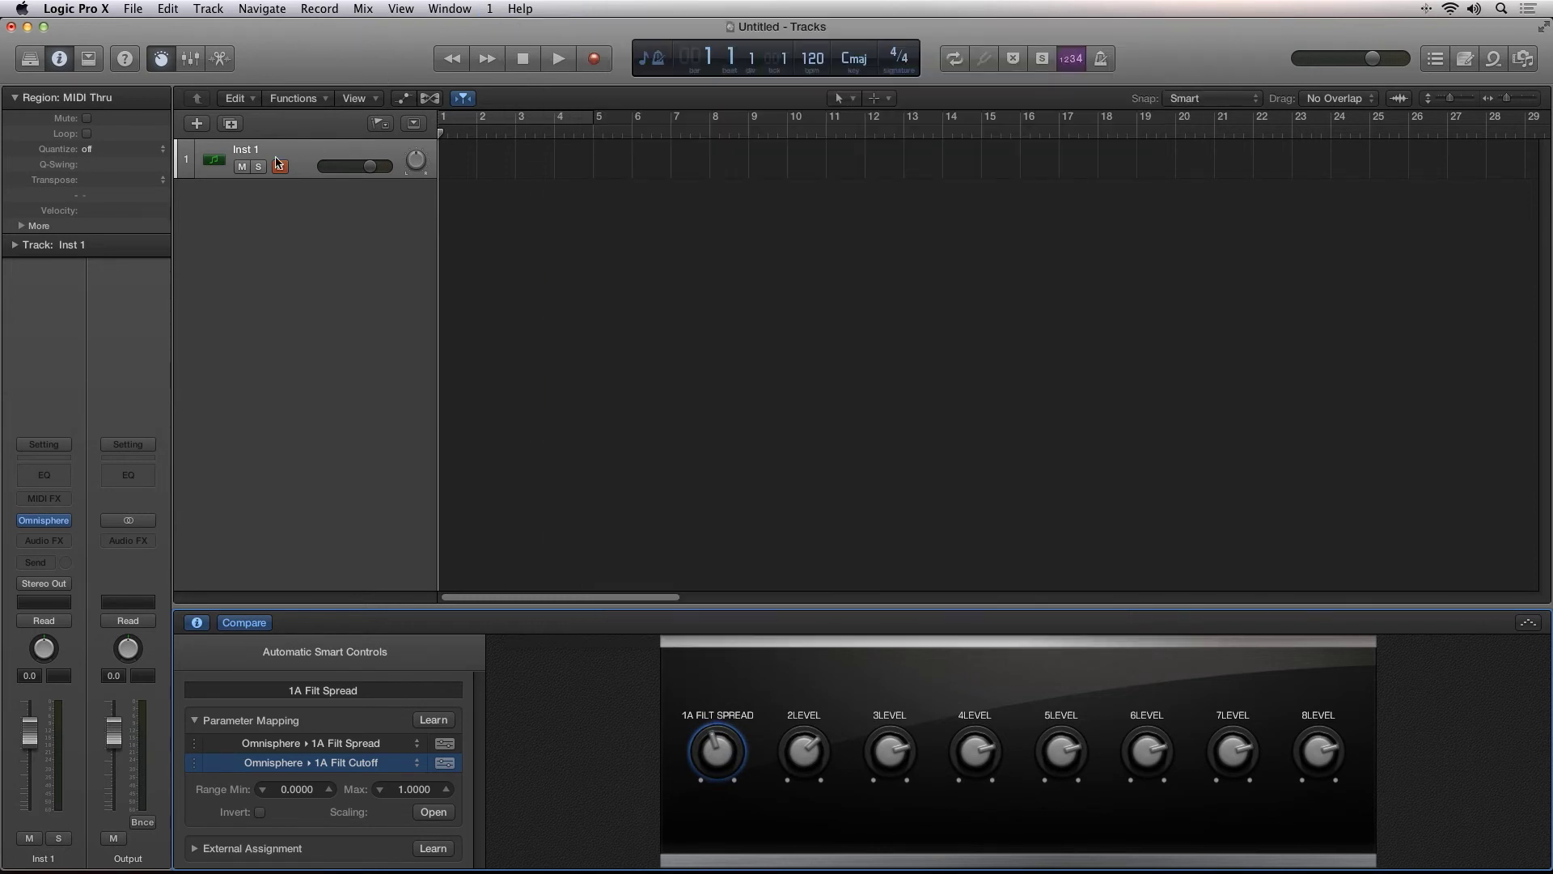
{"action": "key", "text": "a"}
{"action": "left_click", "coordinate": [328, 191]}
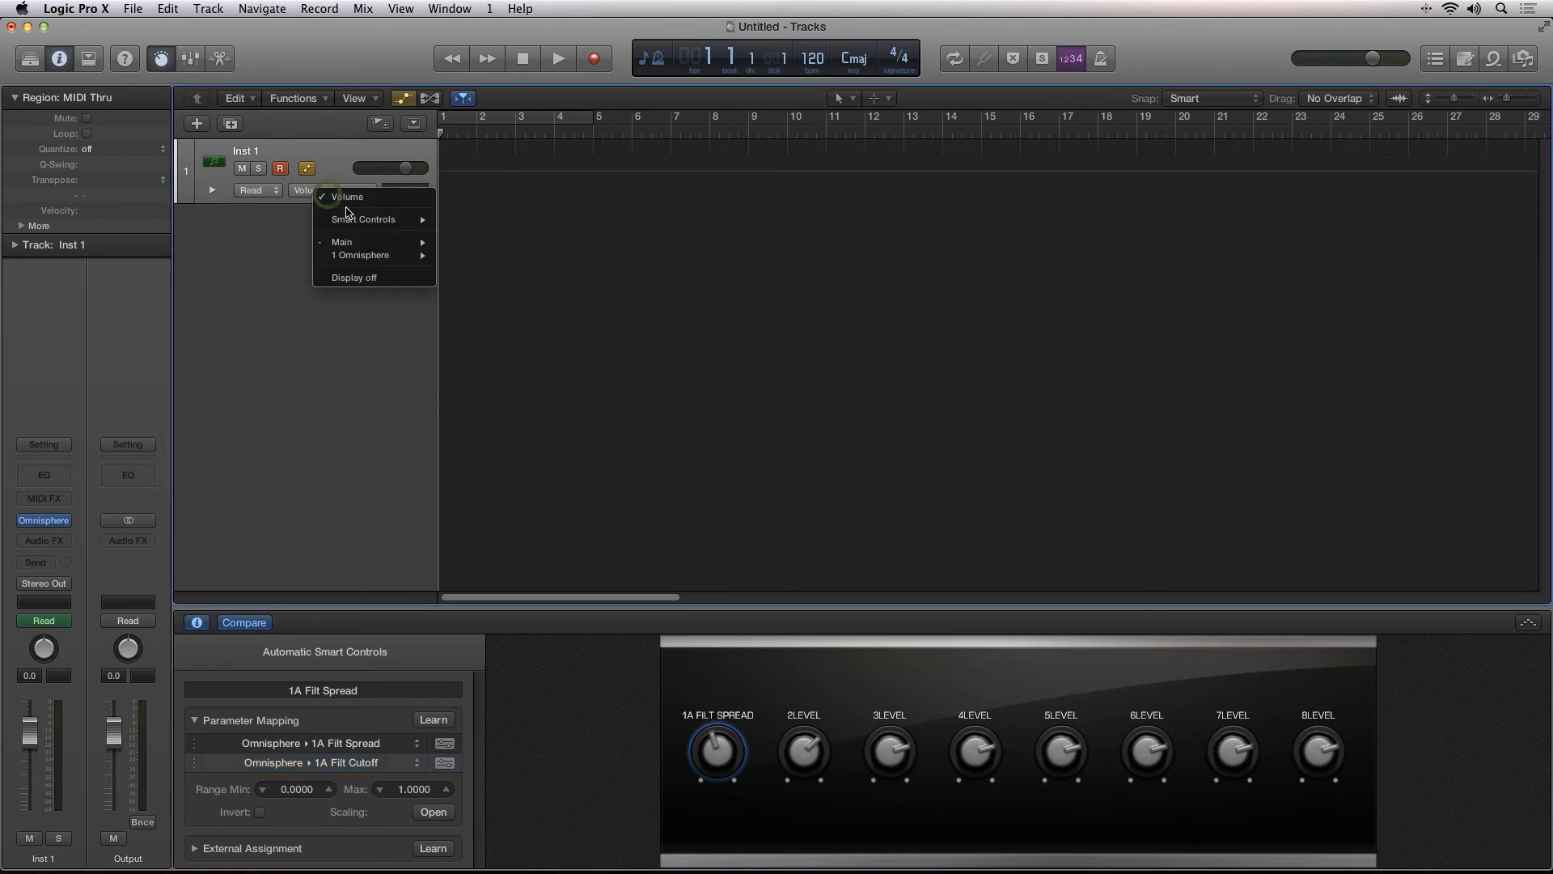
{"action": "mouse_move", "coordinate": [356, 219]}
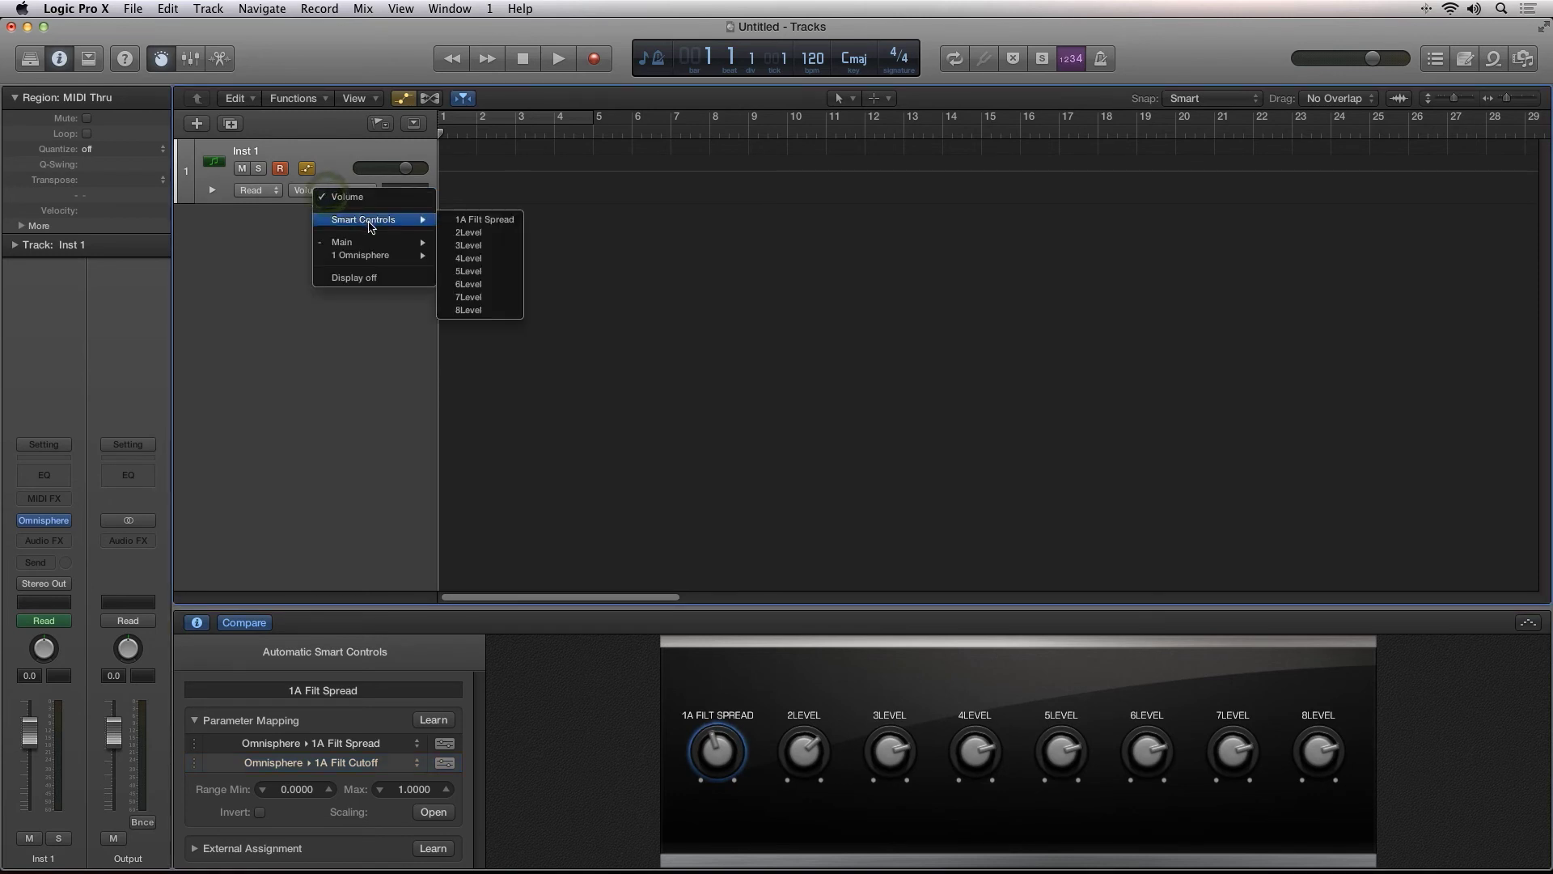
{"action": "left_click", "coordinate": [465, 222]}
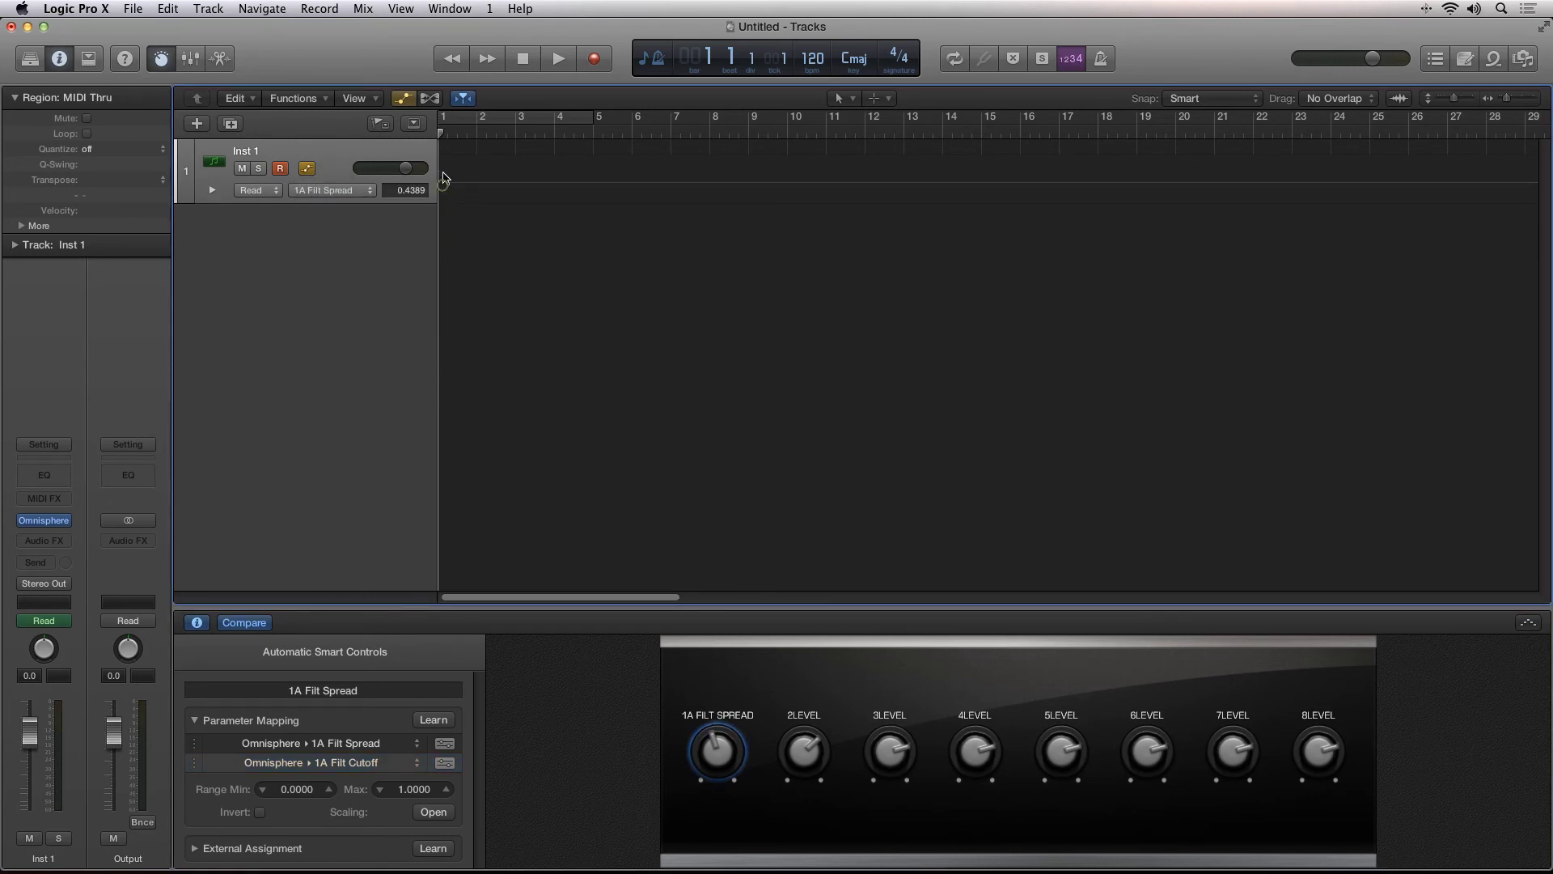
Raise the 1A Filt Spread automation line and knob, leaving it at 0.7520
{"action": "scroll", "coordinate": [443, 177], "scroll_direction": "left", "scroll_amount": 1}
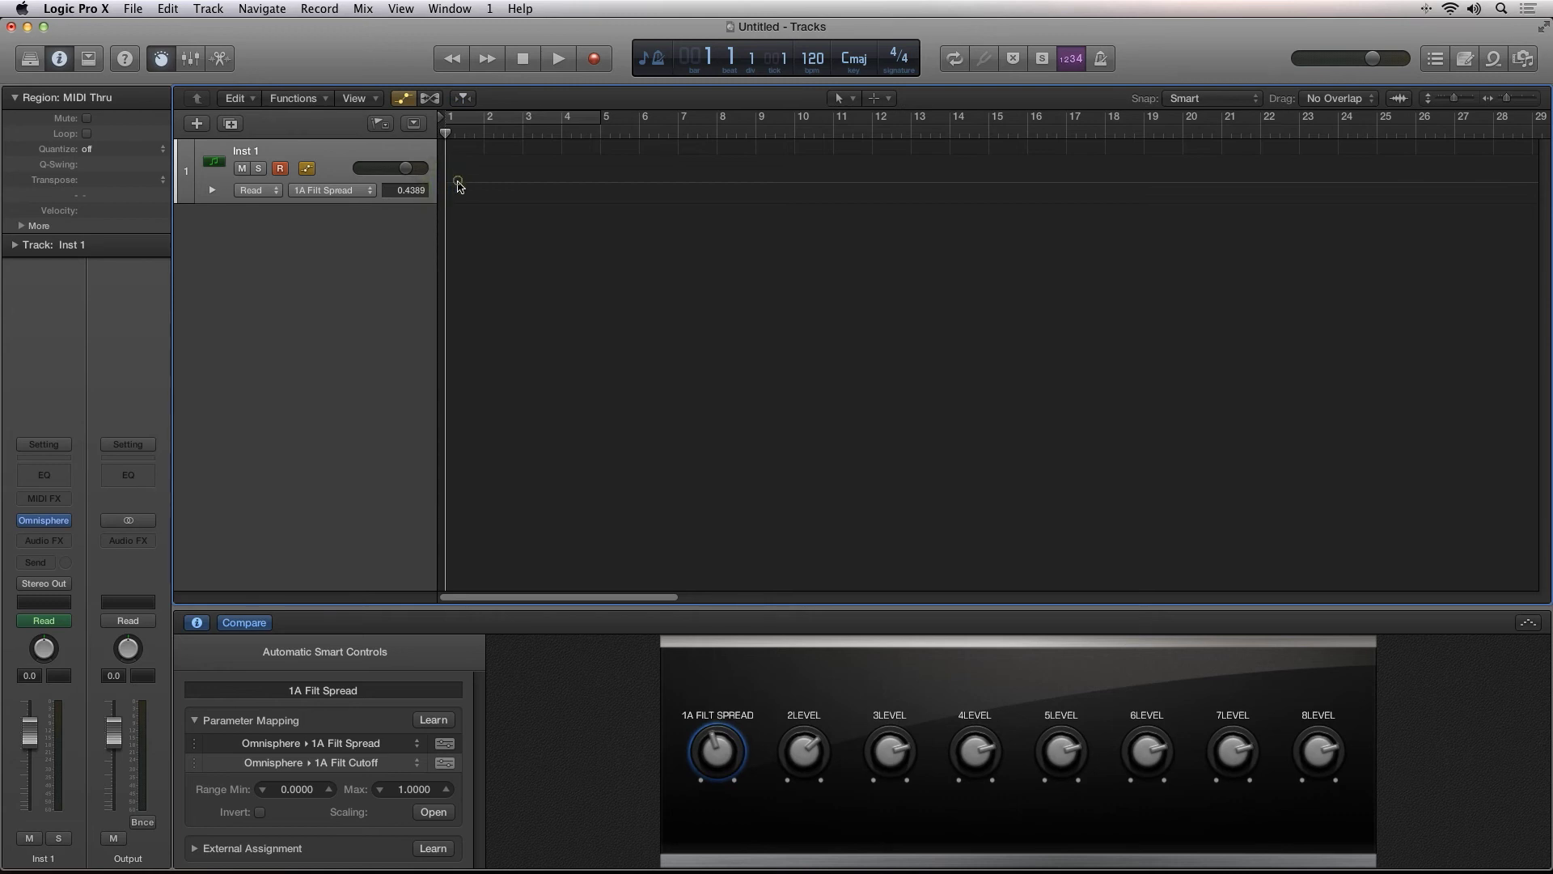
{"action": "left_click", "coordinate": [458, 185]}
{"action": "left_click_drag", "start_coordinate": [451, 181], "coordinate": [446, 168]}
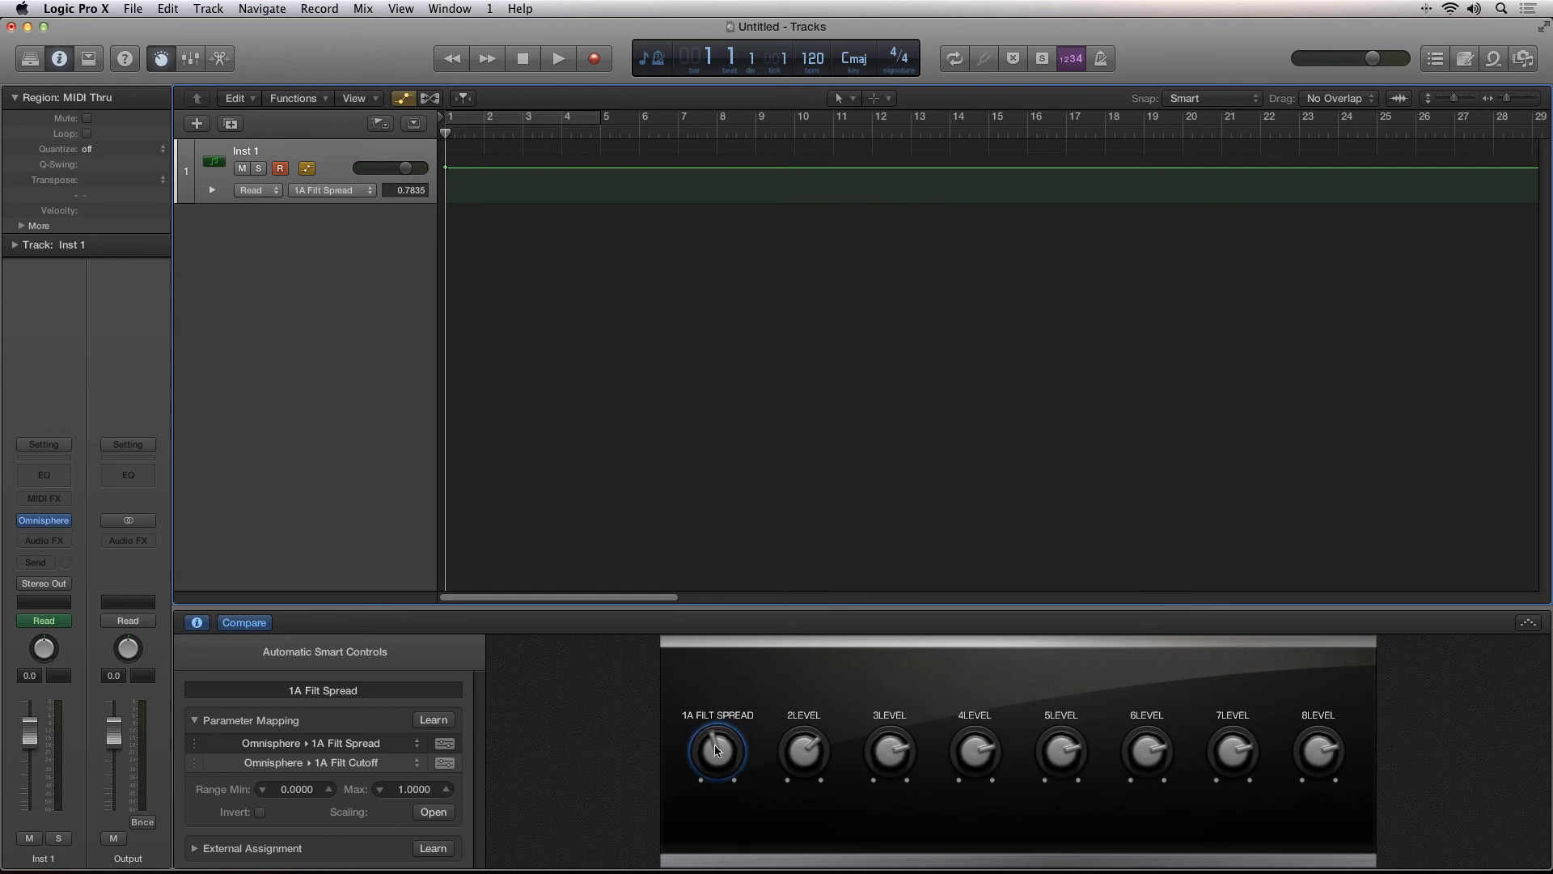
{"action": "left_click_drag", "start_coordinate": [715, 749], "coordinate": [722, 654]}
Reopen Omnisphere and learn hardware Control Change Ch 1, 16 as 1A Filt Spread's external assignment
{"action": "left_click", "coordinate": [196, 723]}
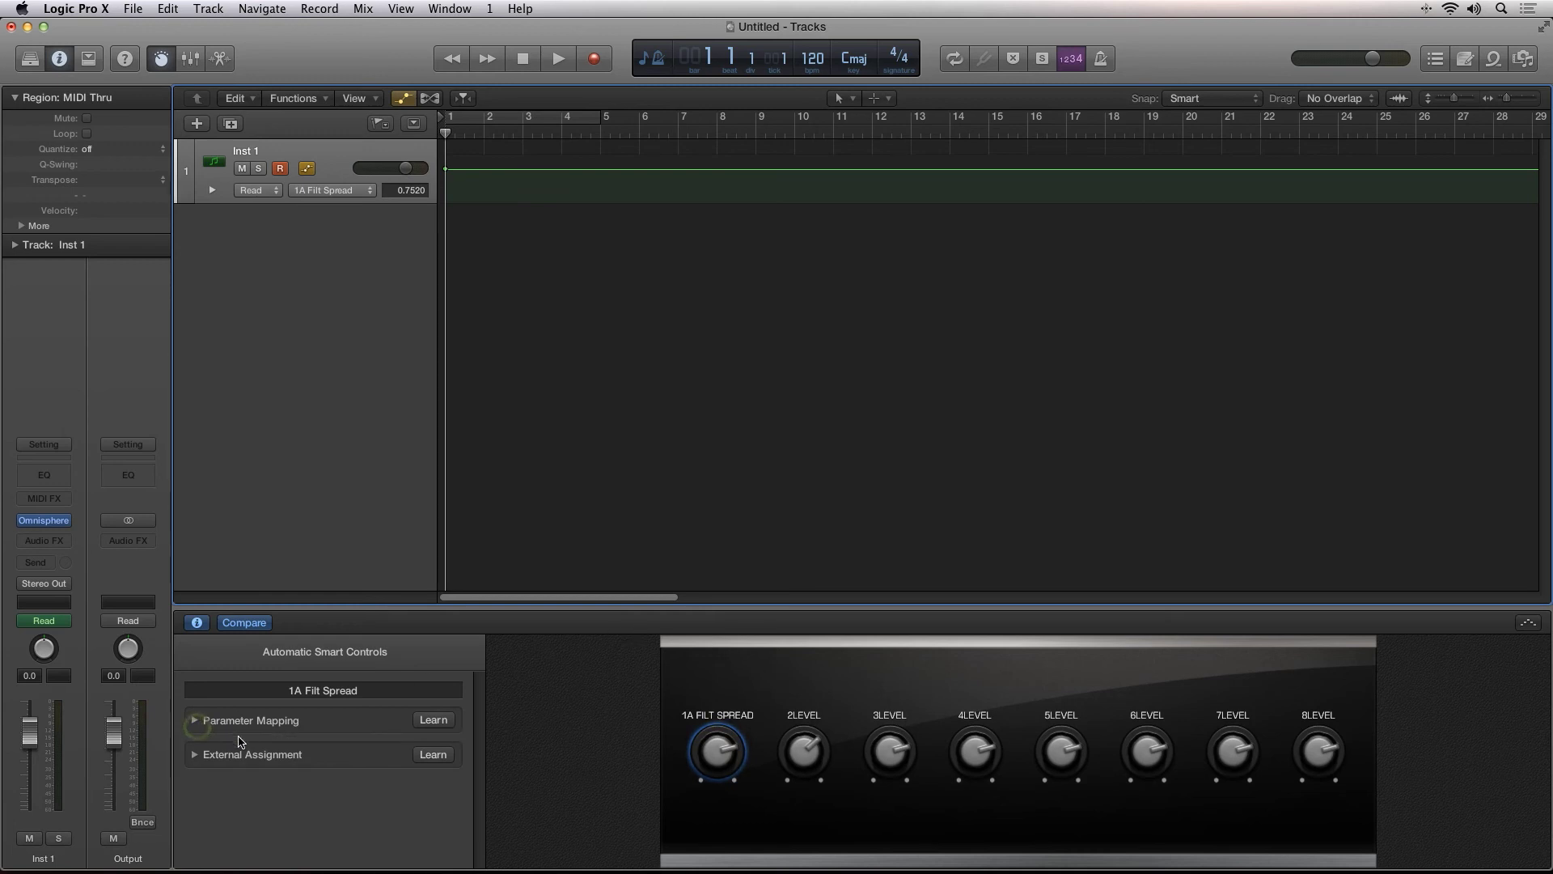
{"action": "left_click", "coordinate": [251, 757]}
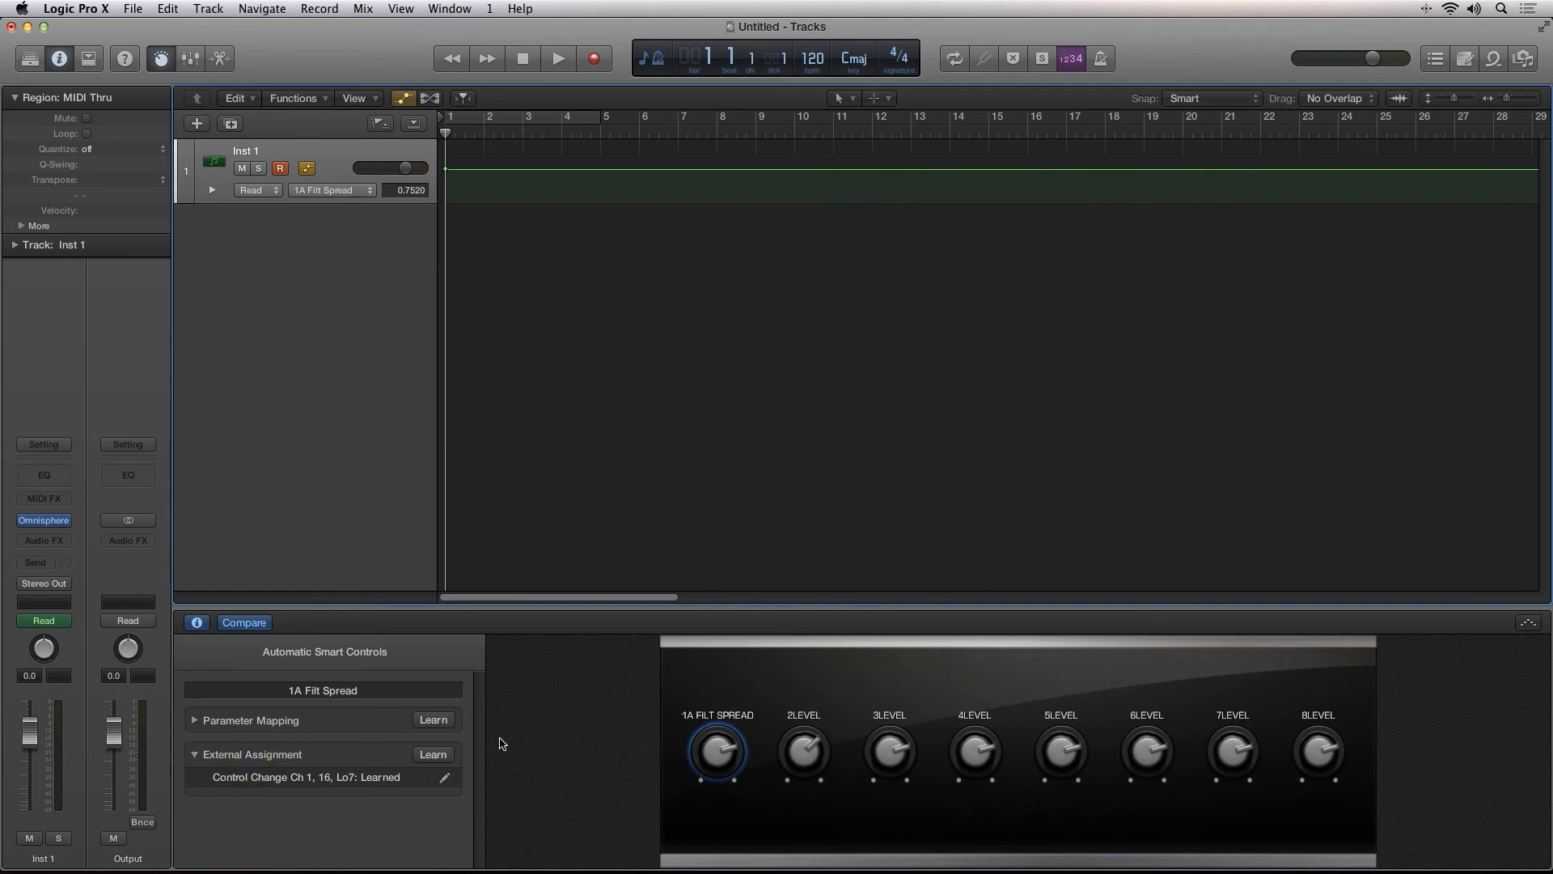
{"action": "key", "text": "v"}
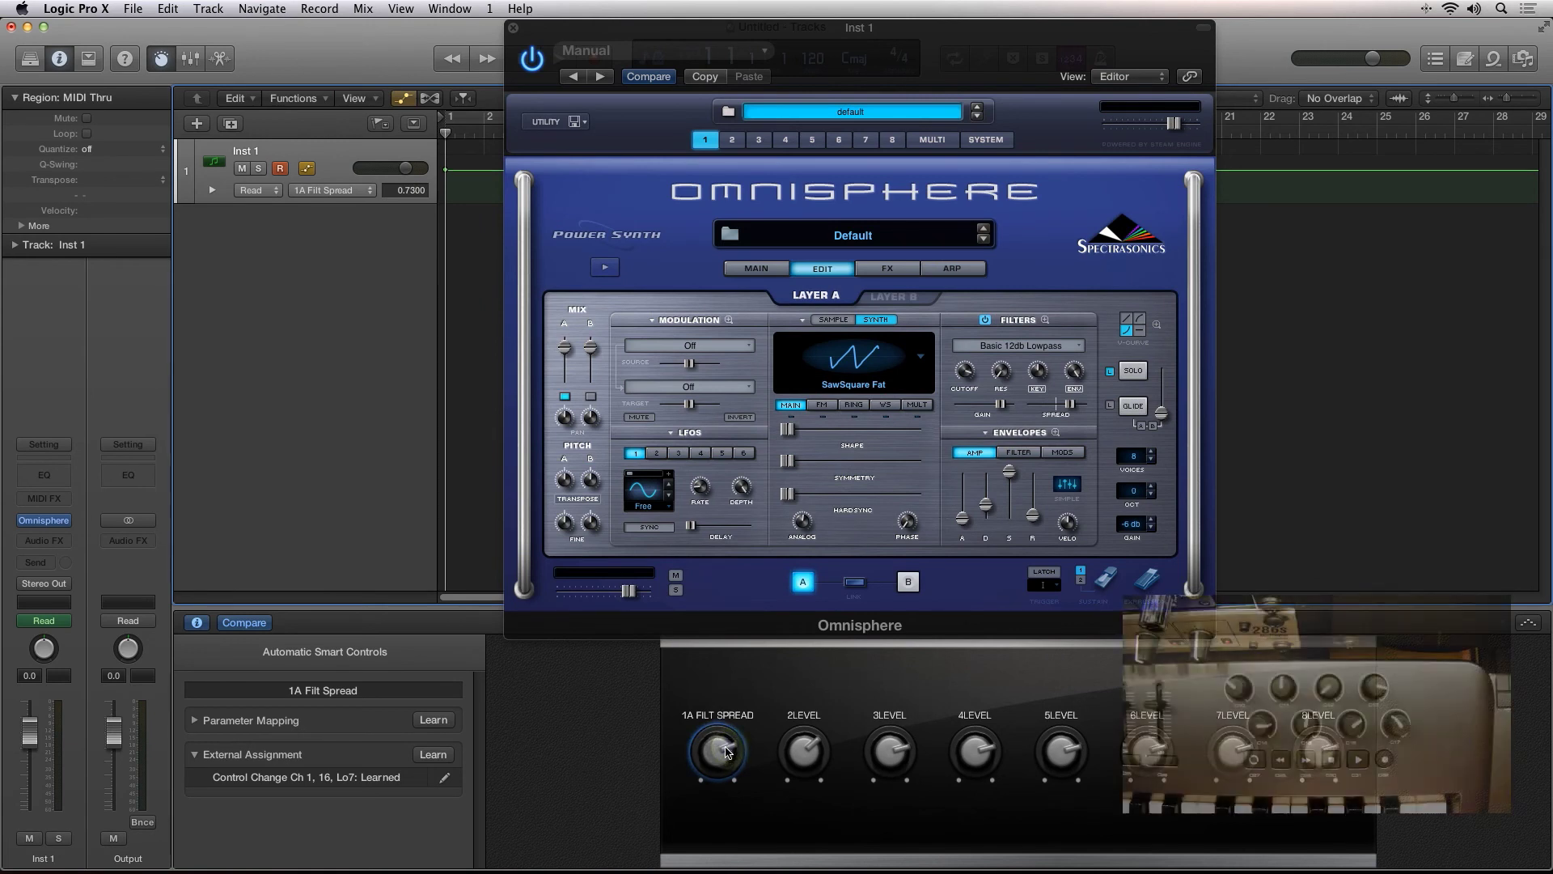
{"action": "left_click", "coordinate": [433, 754]}
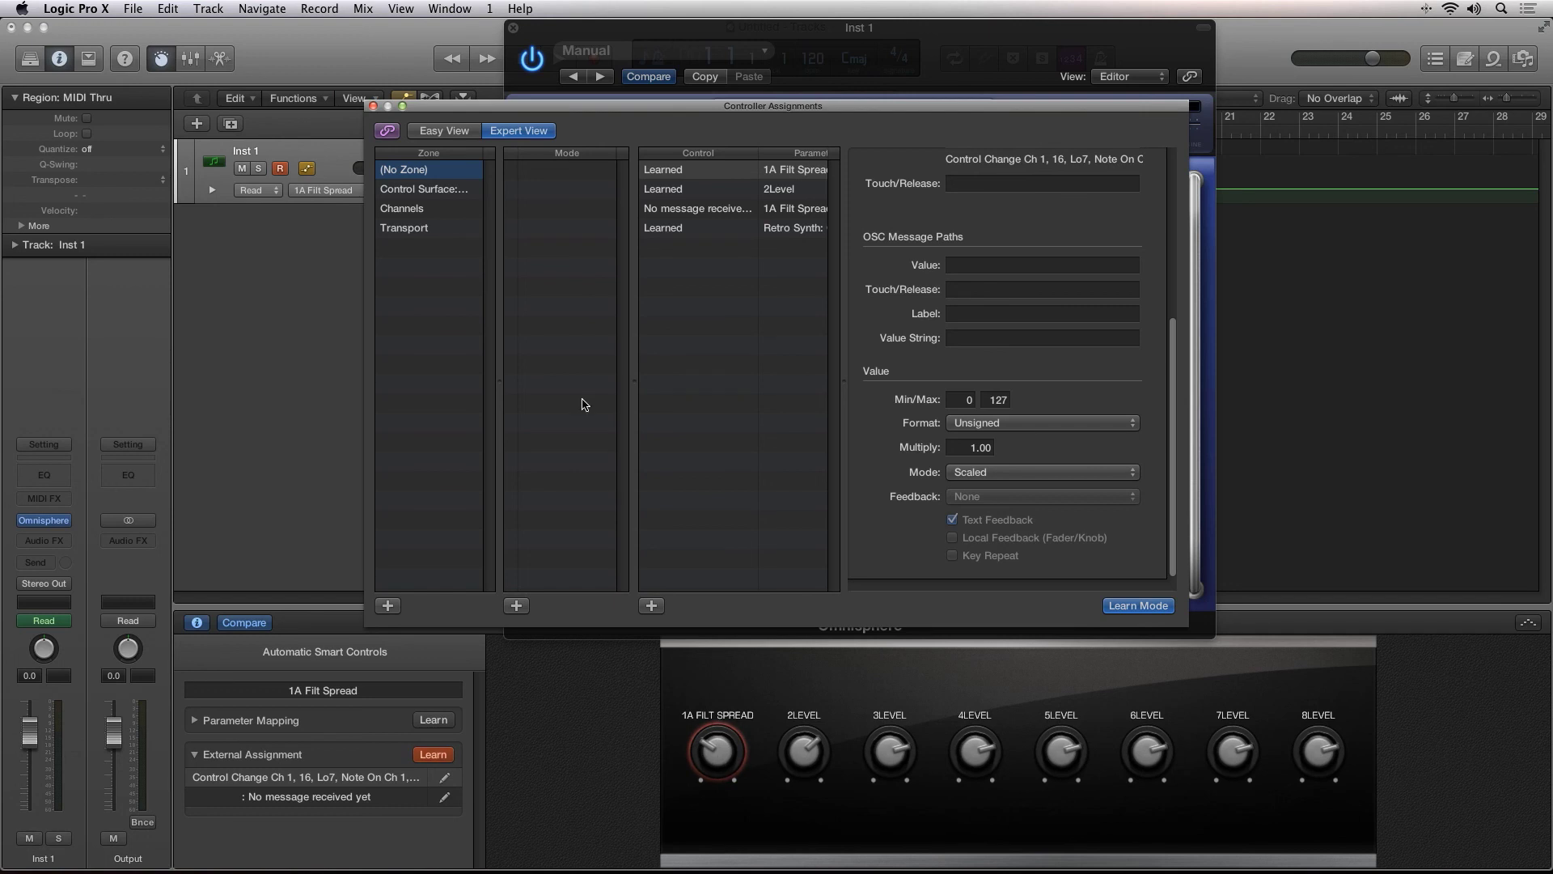
Close the Controller Assignments window, keeping Control Change Ch 1, 16 learned
{"action": "left_click", "coordinate": [373, 106]}
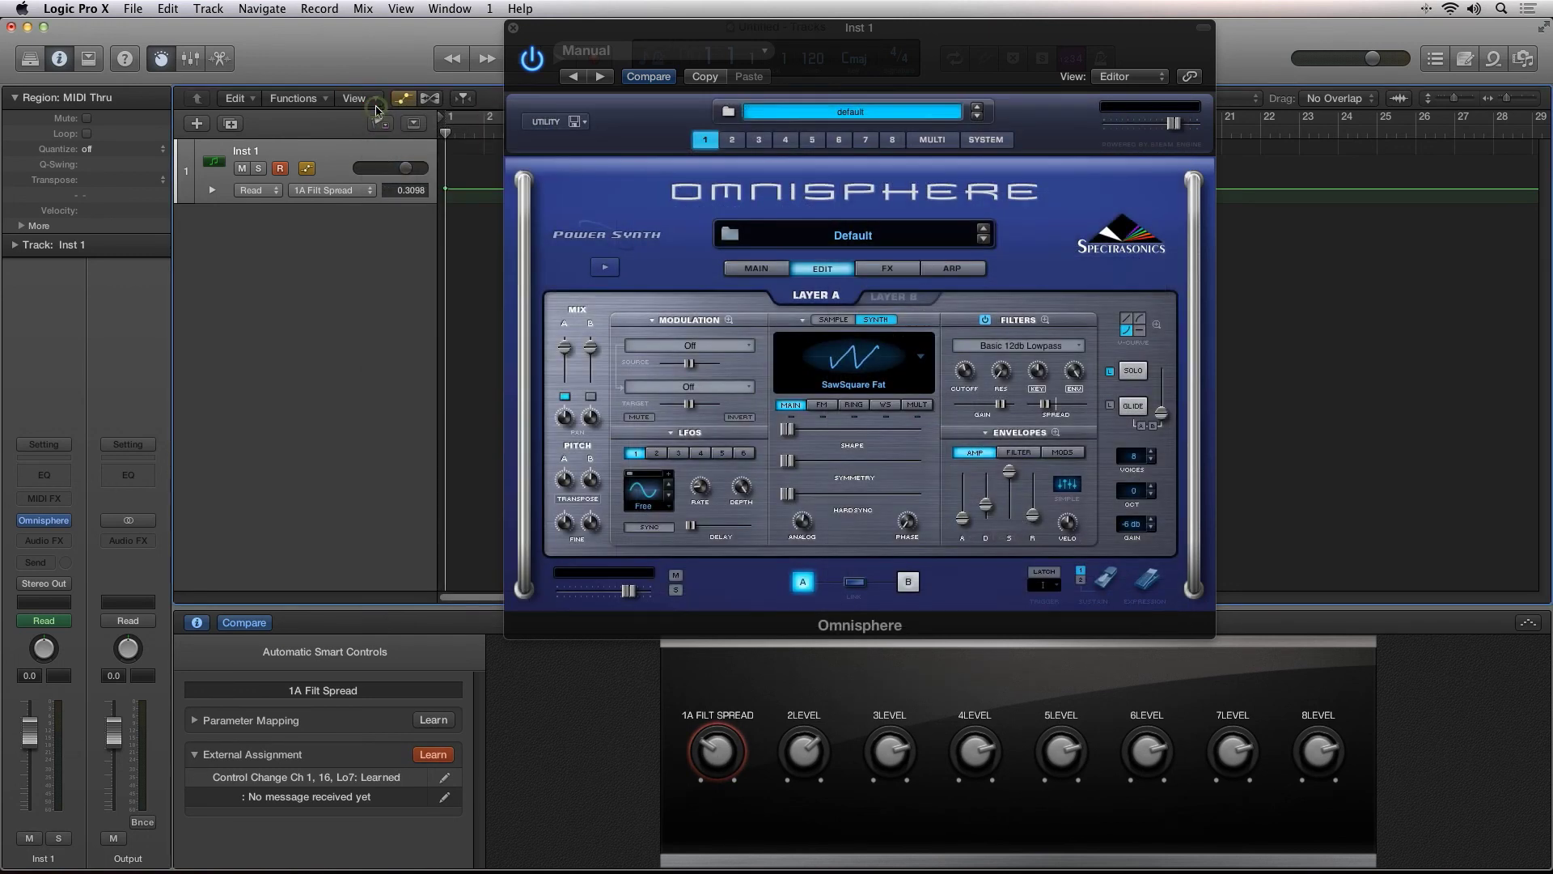